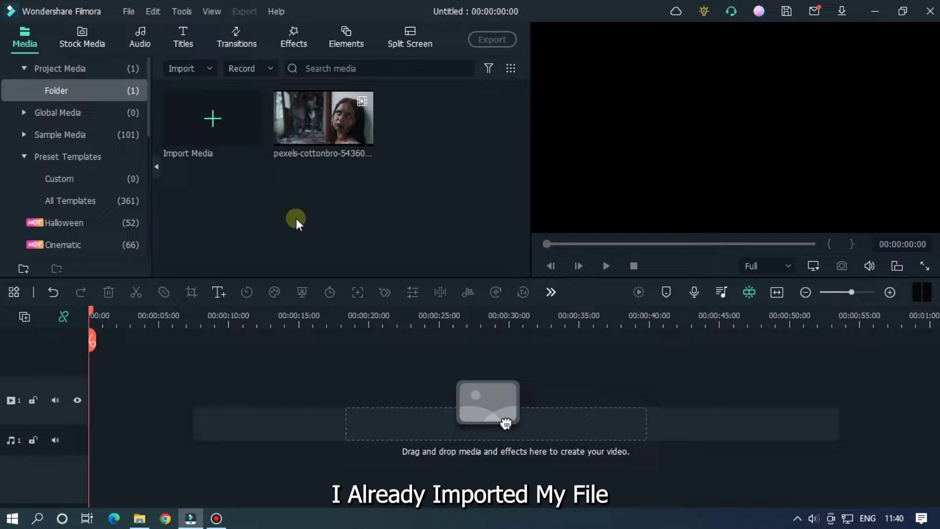
Step: Place the horror clip at the start of track 1, keeping project settings, and apply Crop to Fit
drag(322, 130, 84, 403)
click(506, 287)
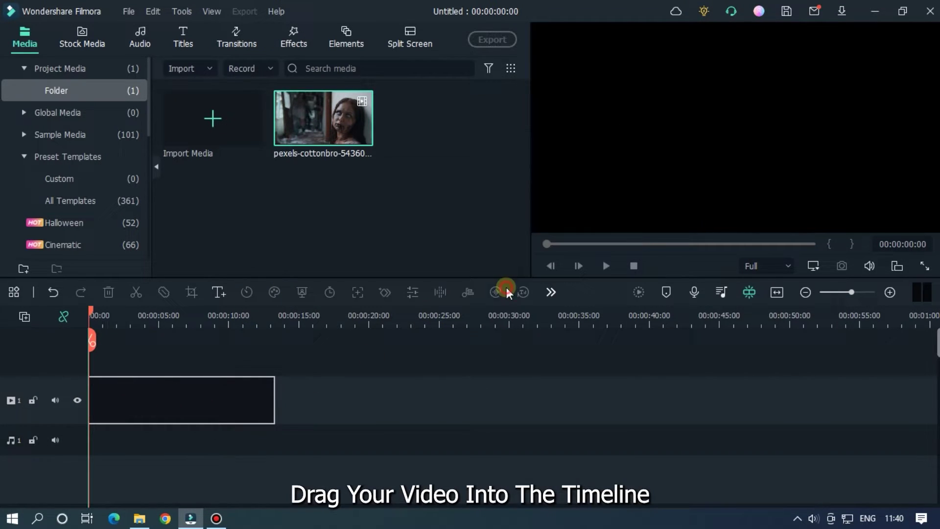
drag(312, 309, 443, 310)
right_click(280, 402)
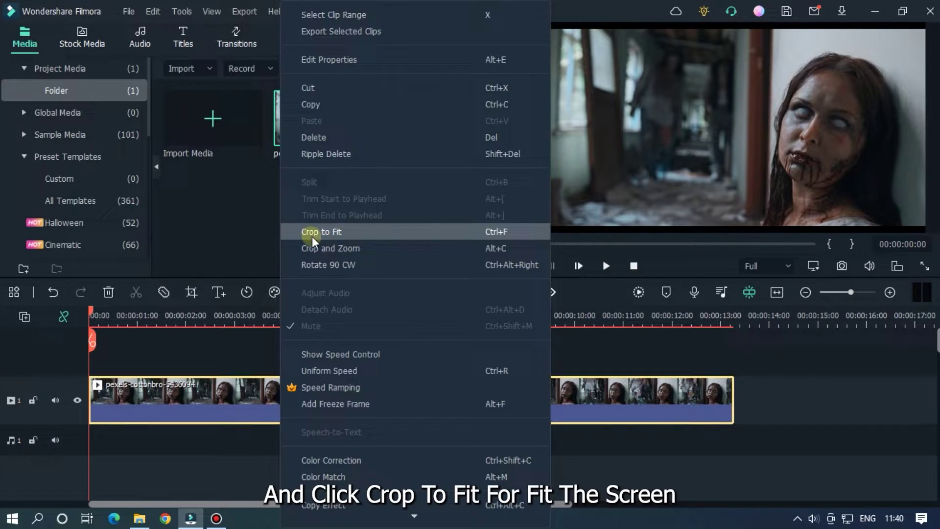
click(344, 236)
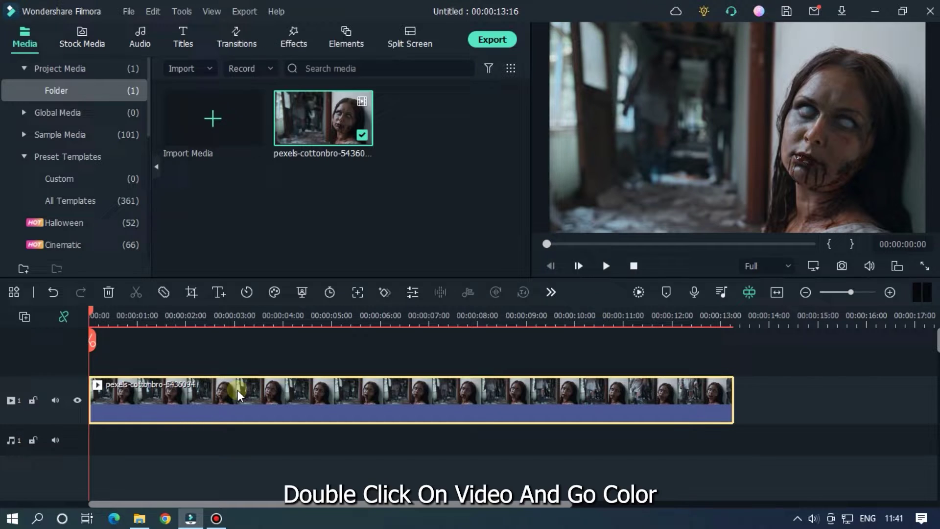
Step: Open the clip's Color settings with 3D LUT expanded, and view the Lunarlight Cinema Horror LUT Pack Vol. 1 files
double_click(237, 390)
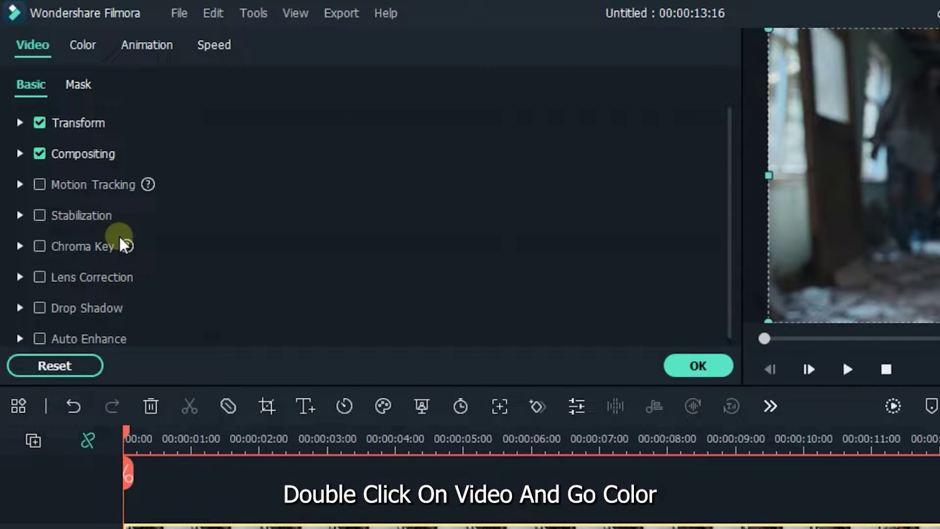
click(84, 42)
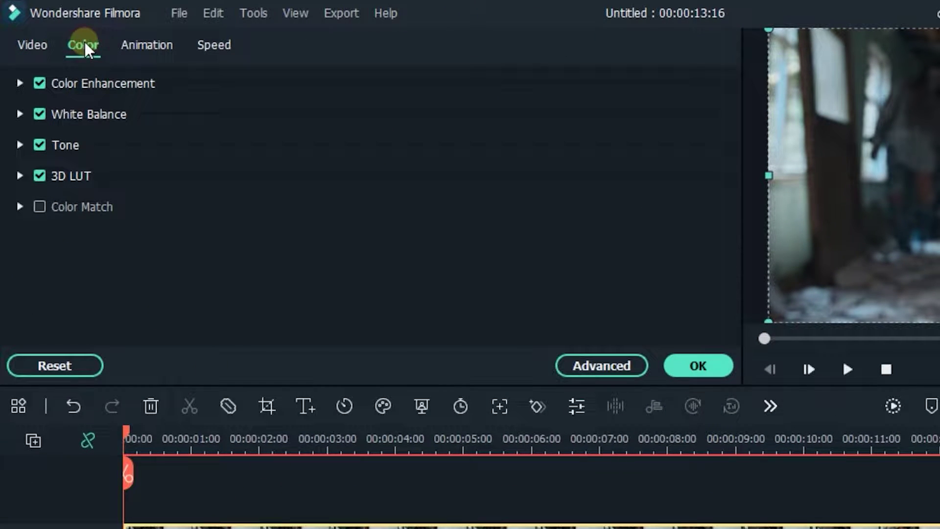
click(20, 174)
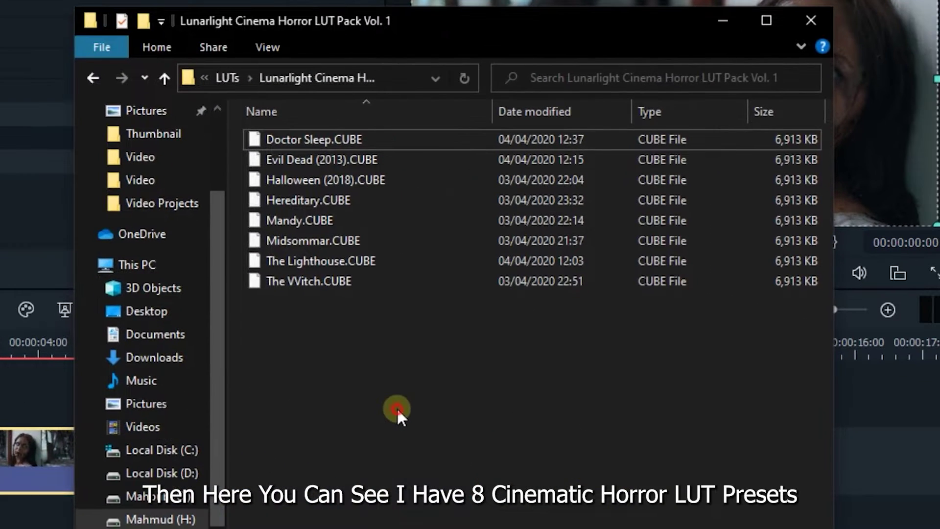
drag(398, 409, 399, 128)
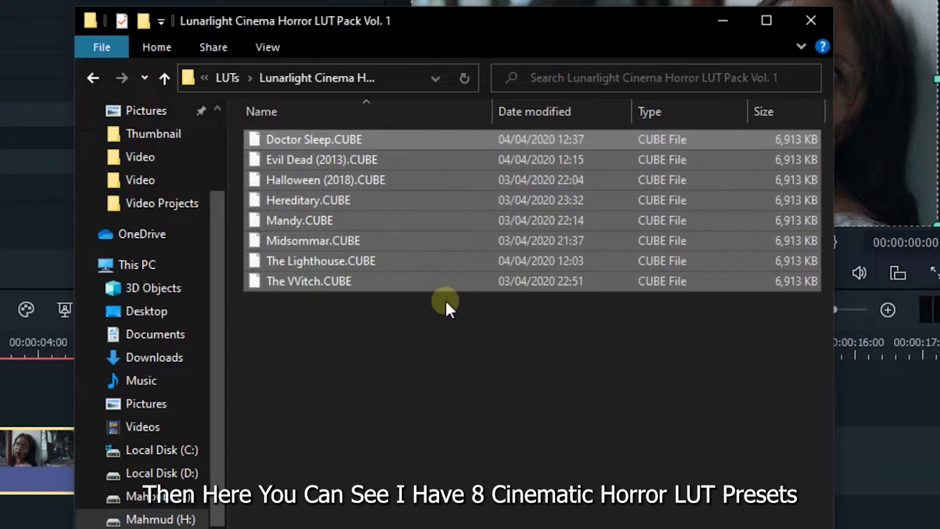
click(443, 340)
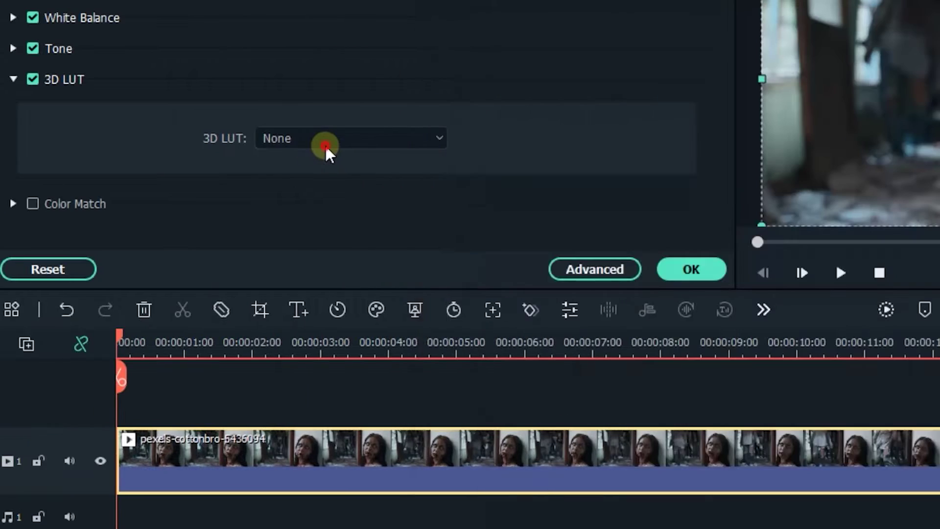
Step: Load The VVitch.CUBE from the Lunarlight horror LUT pack as the clip's 3D LUT and confirm
click(324, 142)
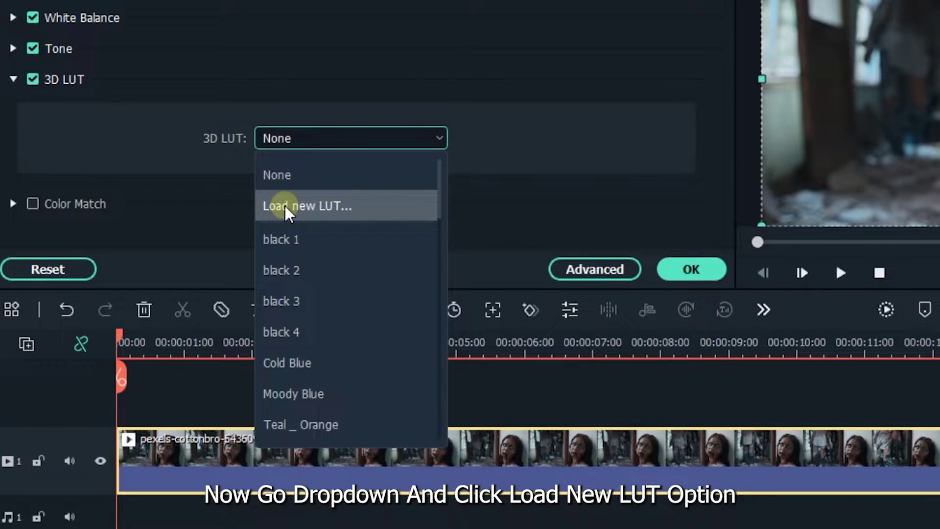
click(342, 212)
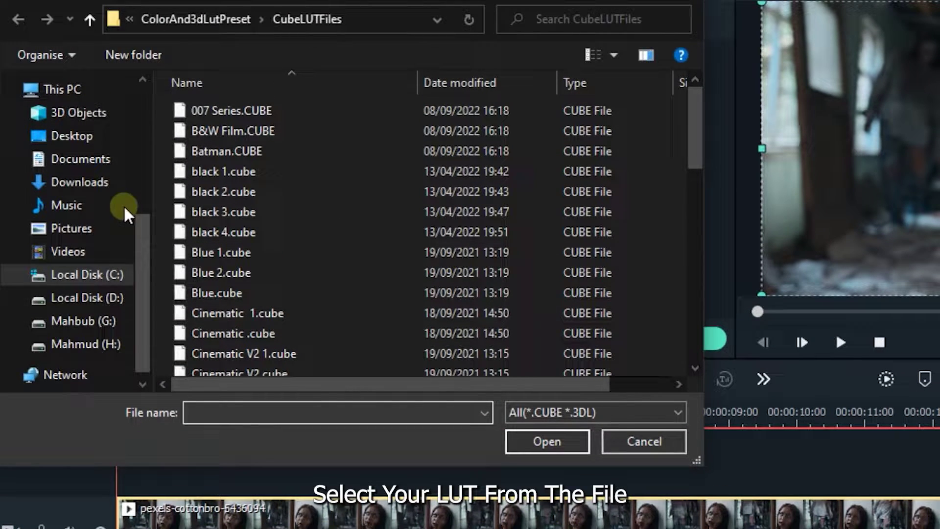
scroll(116, 205, up, 3)
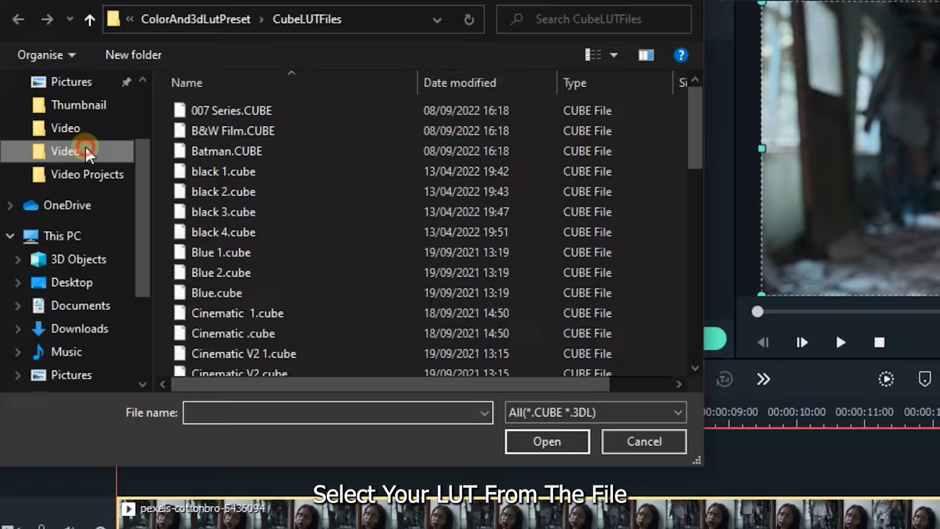
click(86, 147)
click(229, 17)
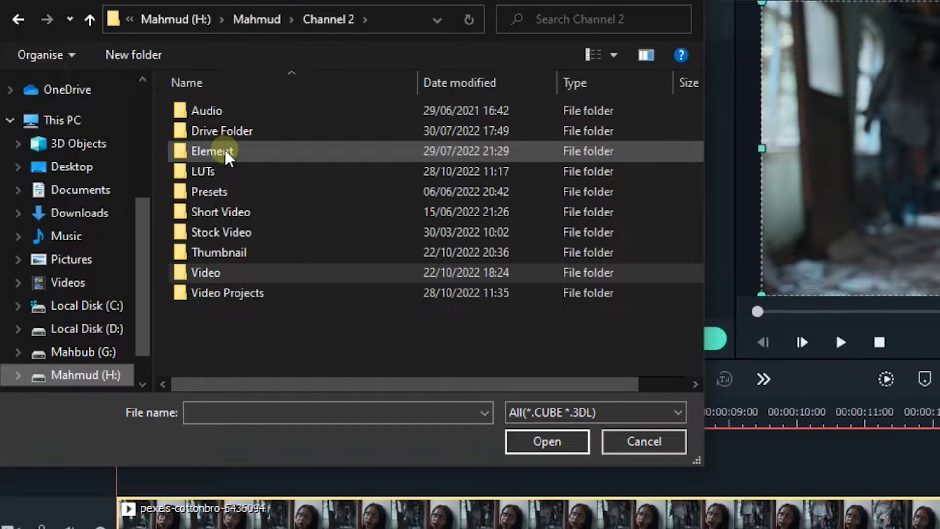
double_click(220, 171)
double_click(243, 186)
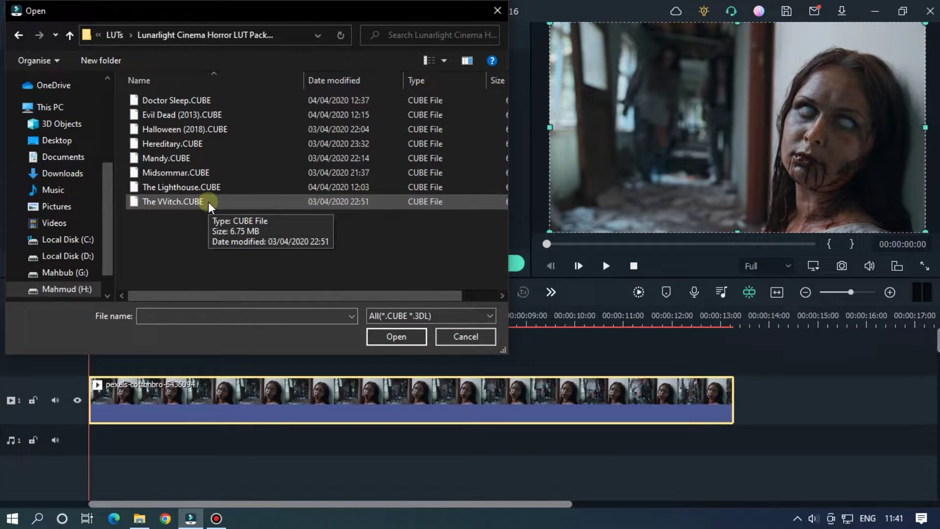
double_click(208, 201)
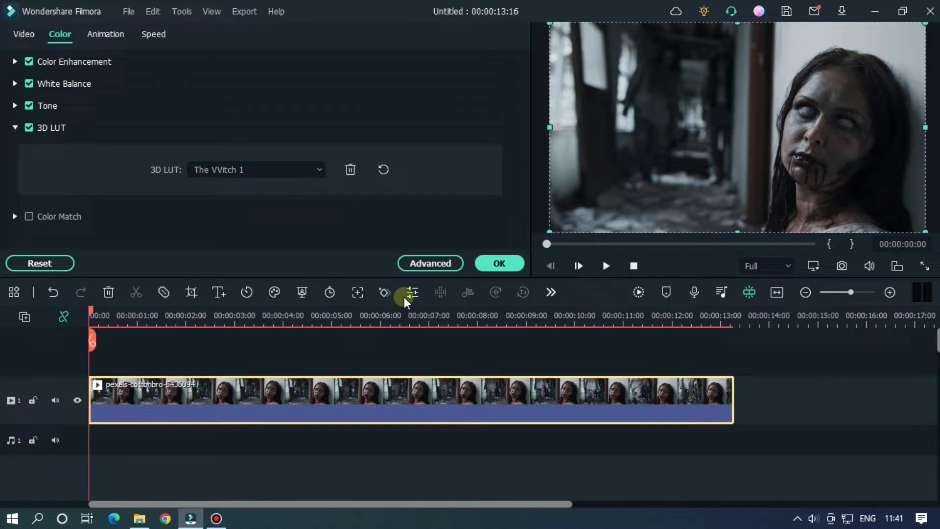
click(499, 265)
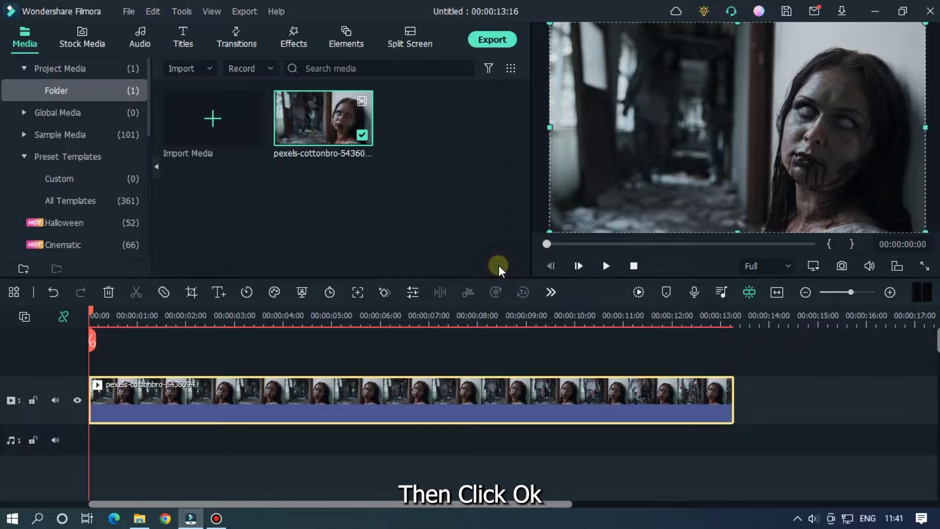
Step: Search Effects for 'dark' and drop the Dark Film effect onto the horror clip
click(293, 39)
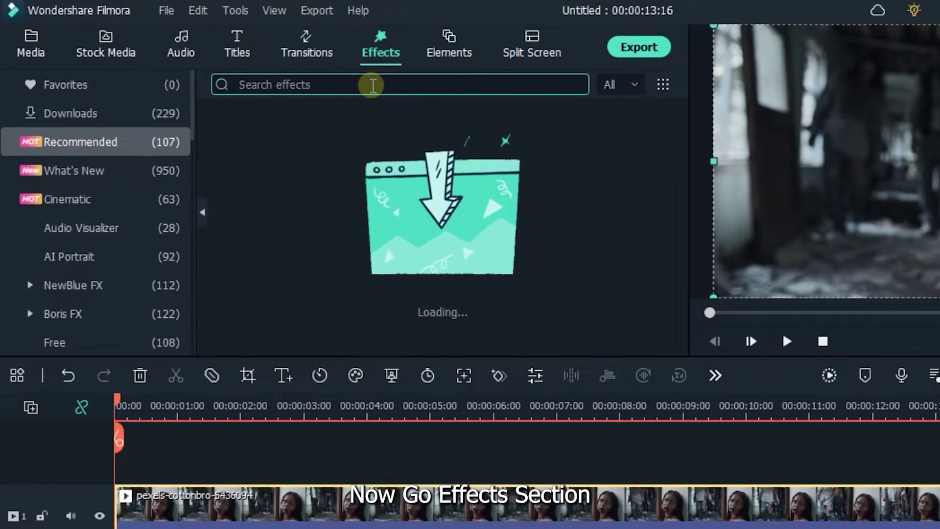
click(372, 86)
text(dark film)
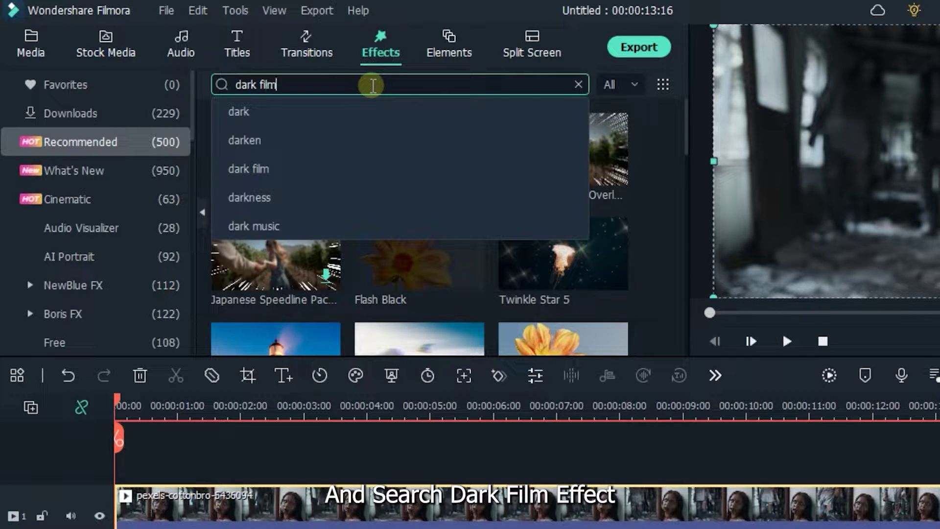
key(Return)
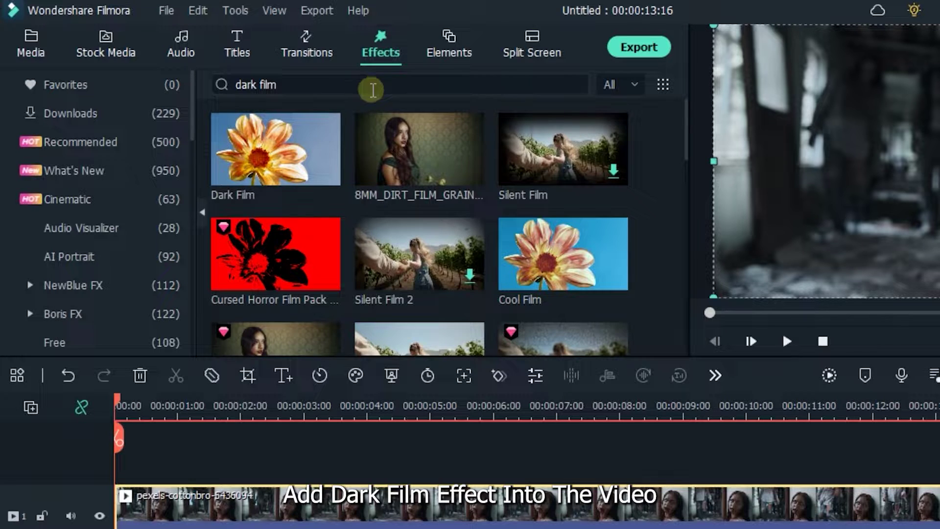
drag(275, 150, 153, 520)
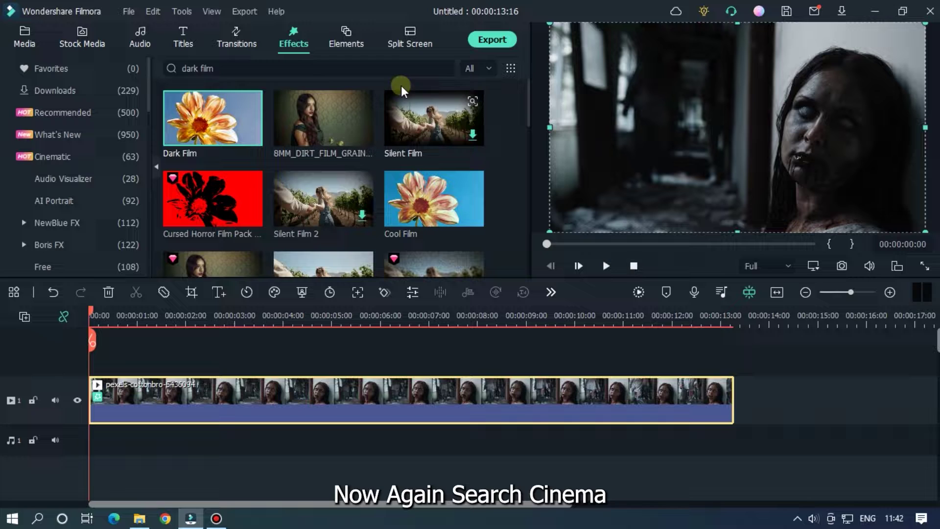
Step: Add the Cinema 21:9 effect on track 2 and stretch it to 00:00:13:16
click(266, 65)
key(ctrl+a)
text(dinema)
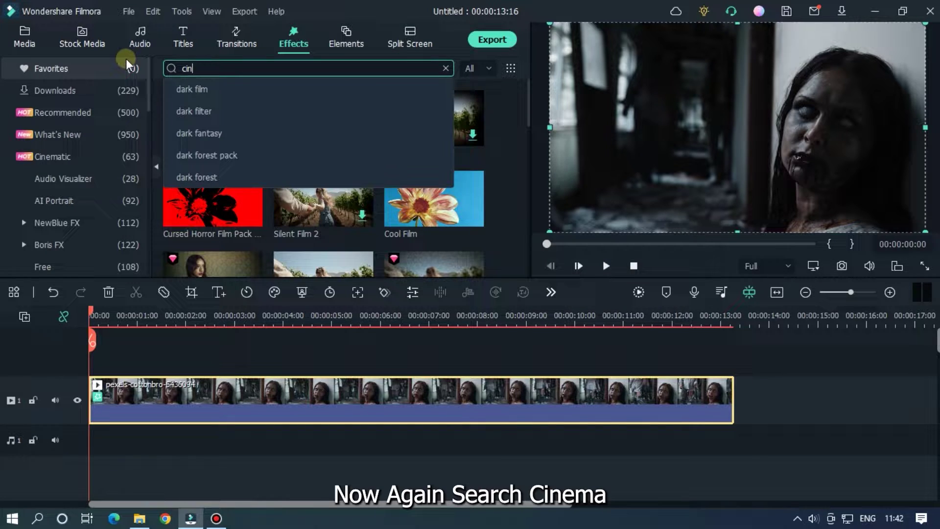
key(Return)
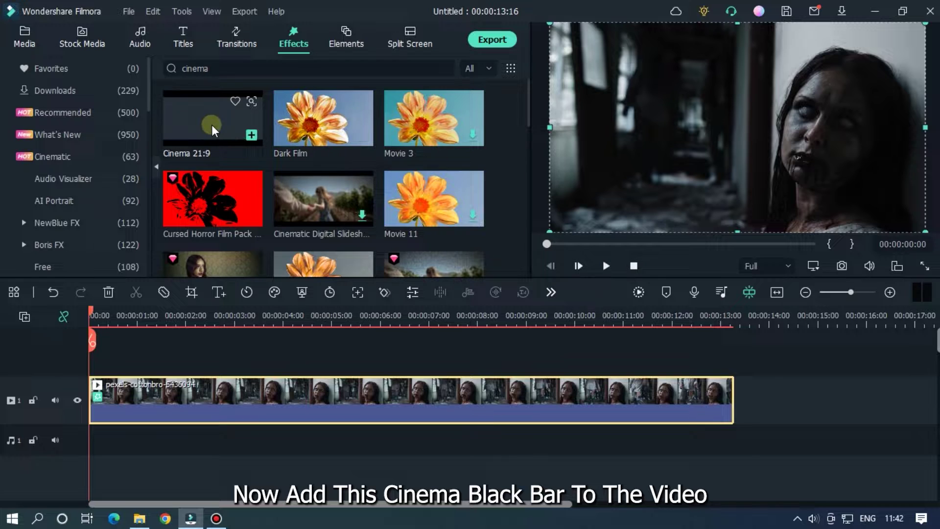
drag(211, 124, 88, 363)
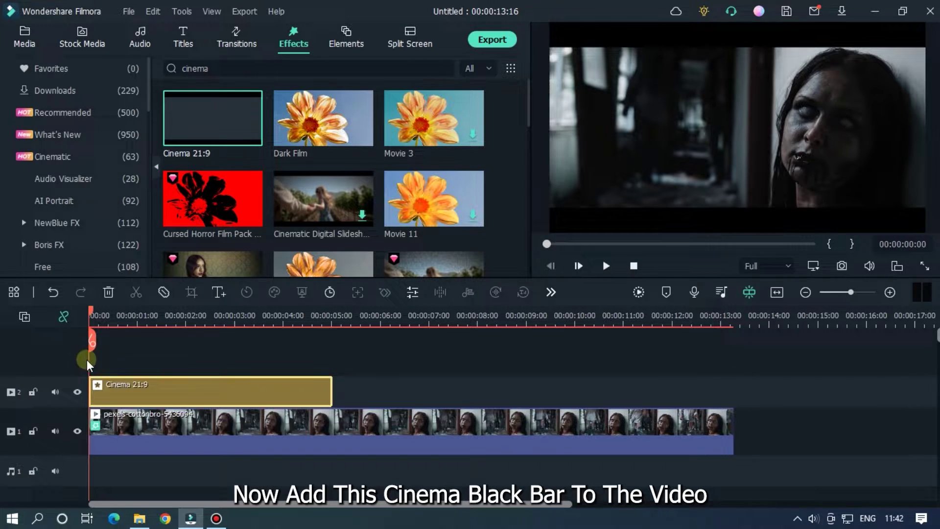
drag(331, 385, 732, 398)
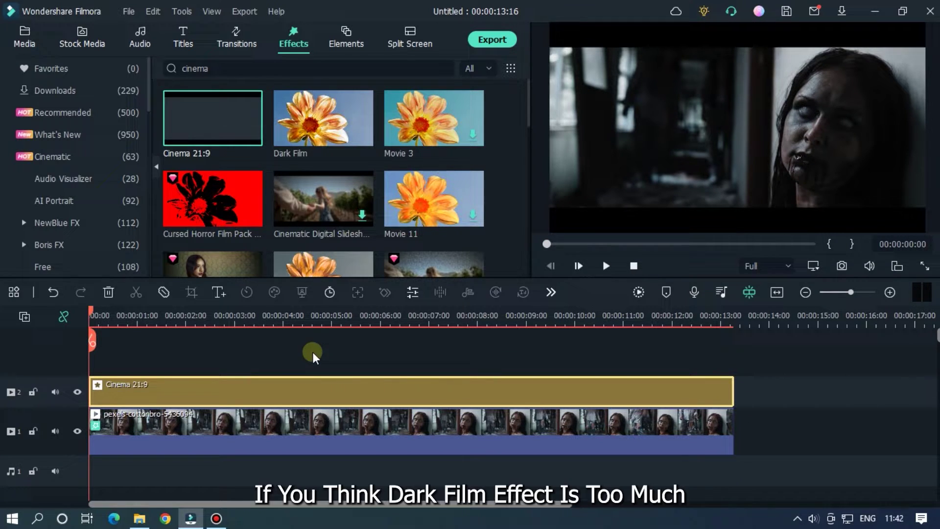
double_click(257, 420)
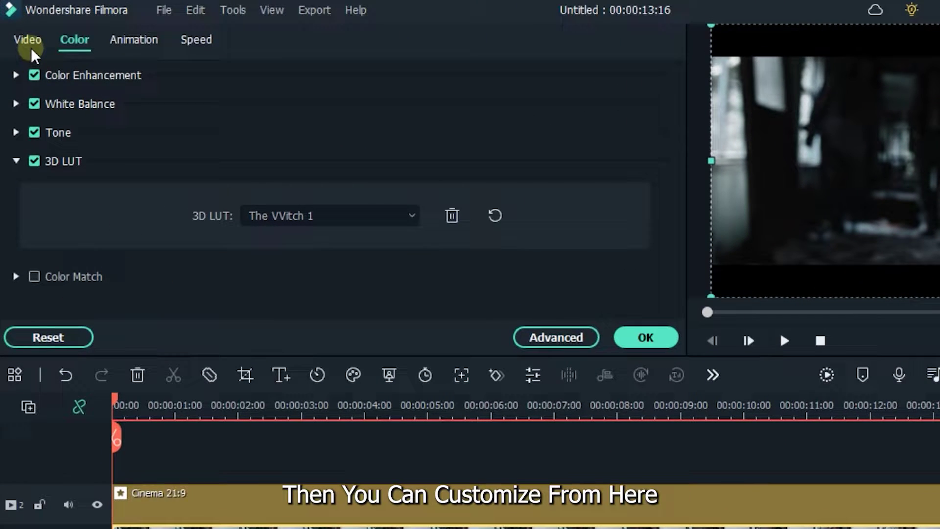
click(28, 47)
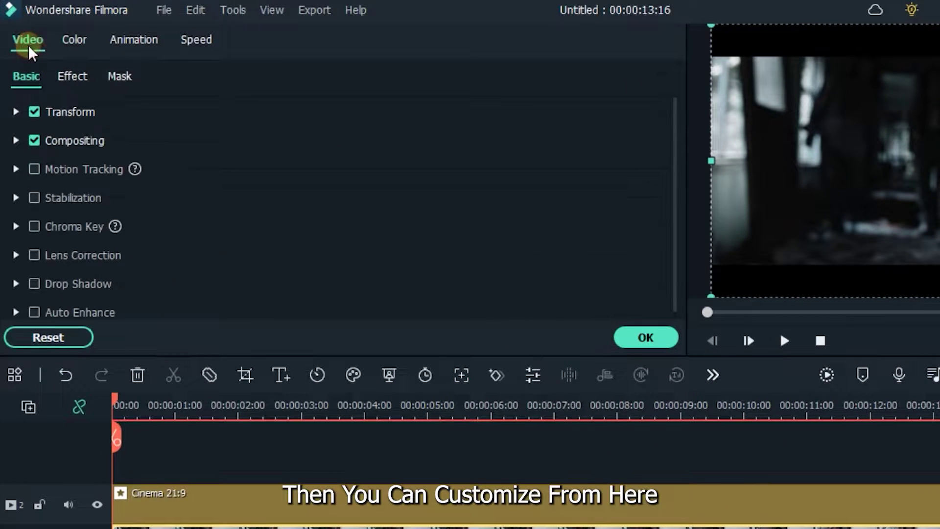
click(61, 83)
click(17, 112)
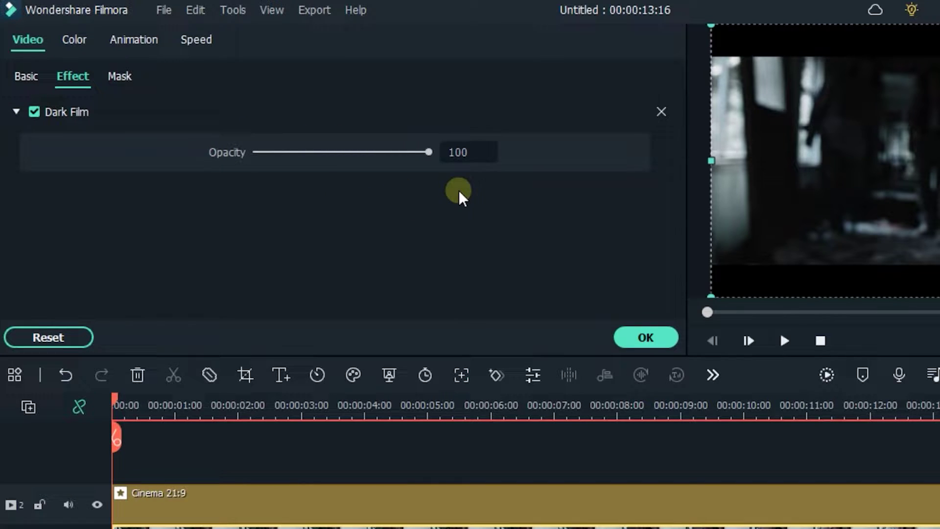
click(655, 338)
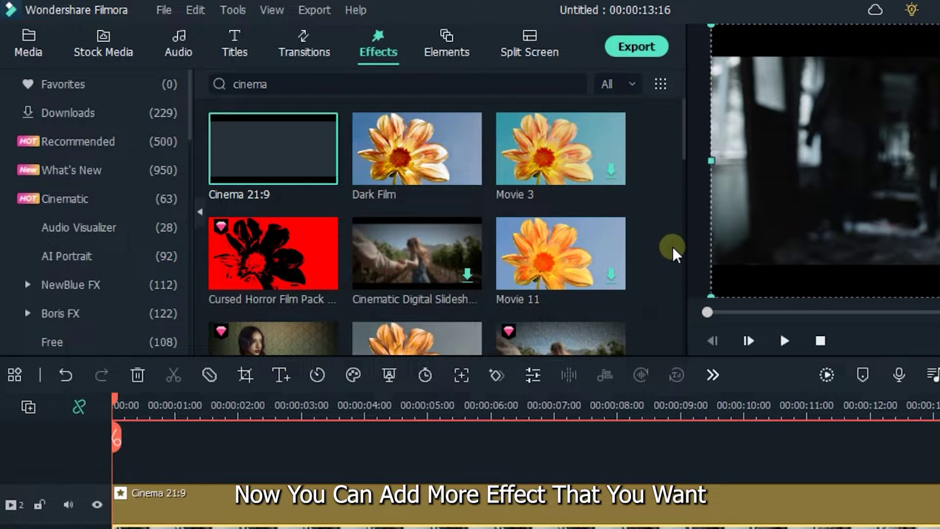
scroll(665, 251, down, 5)
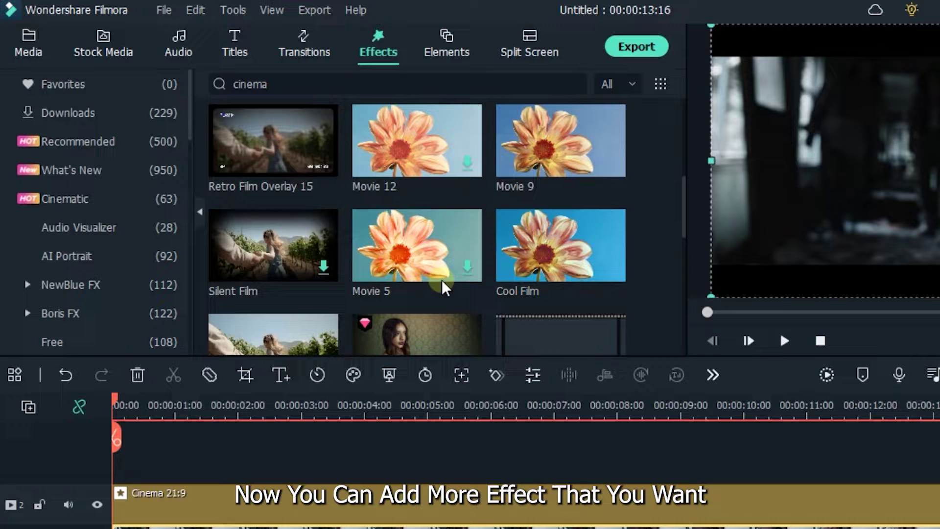
scroll(549, 264, down, 8)
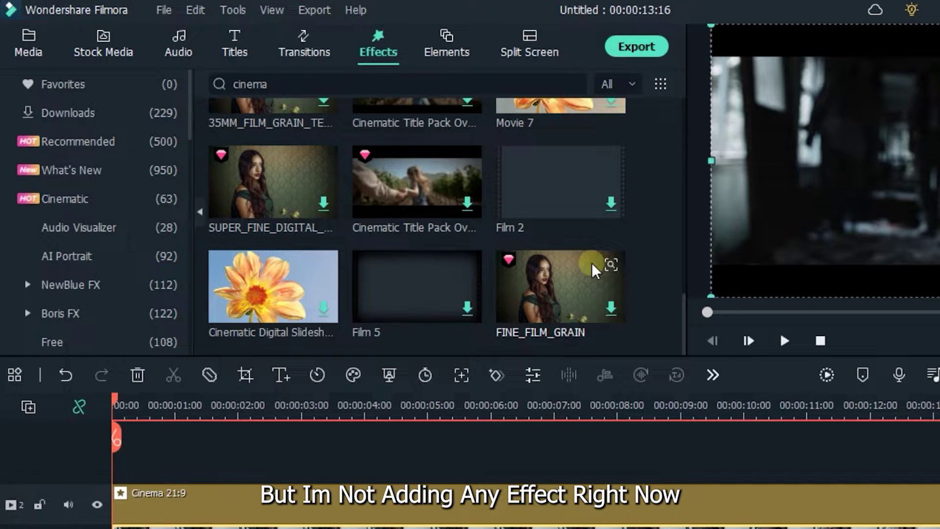
scroll(592, 271, up, 13)
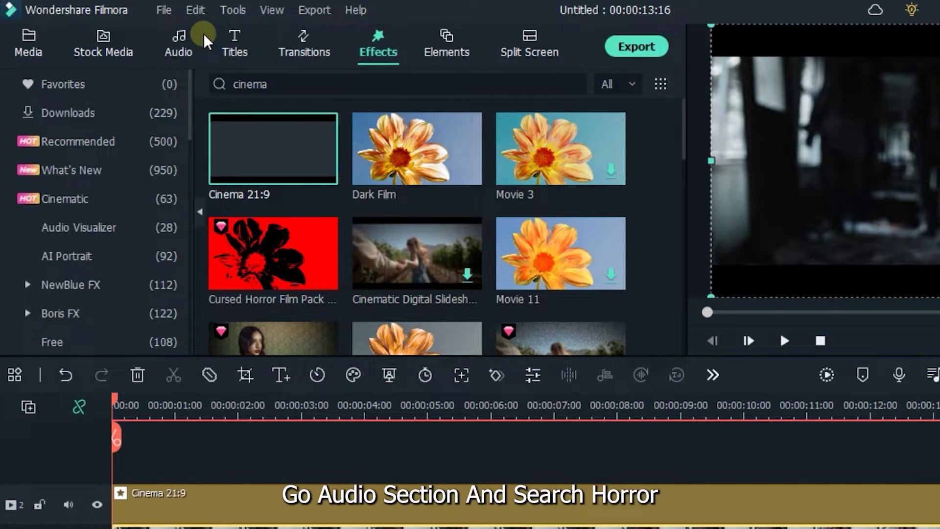
Step: Search the Audio library for horror sounds
click(177, 44)
click(297, 88)
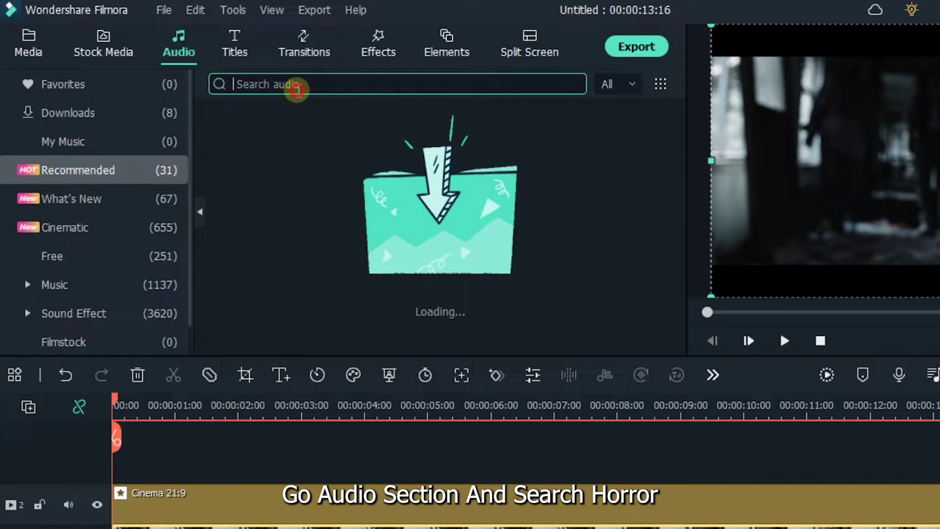
text(horr)
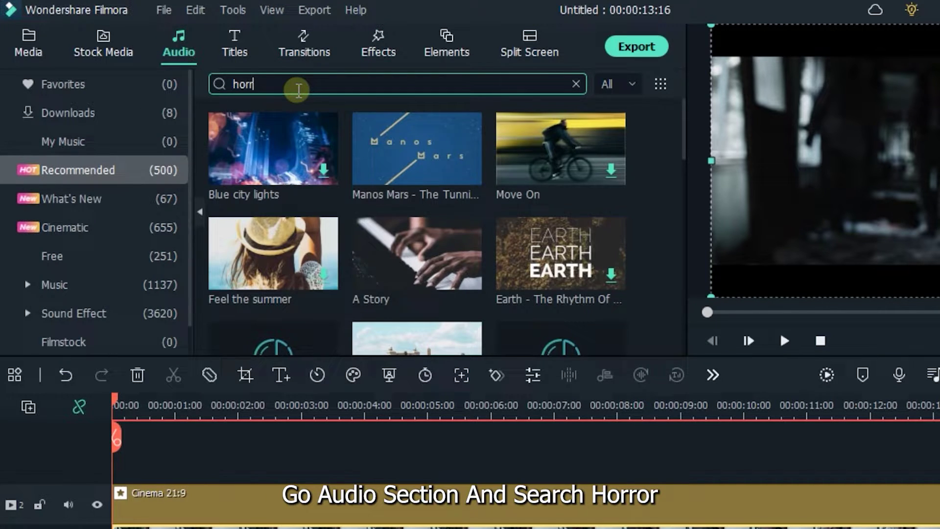
text(o)
key(Return)
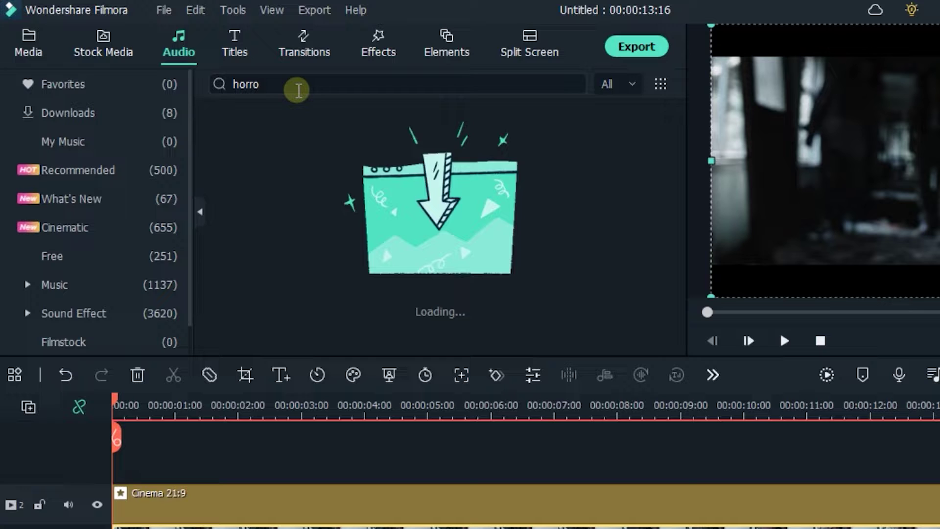
scroll(542, 262, down, 3)
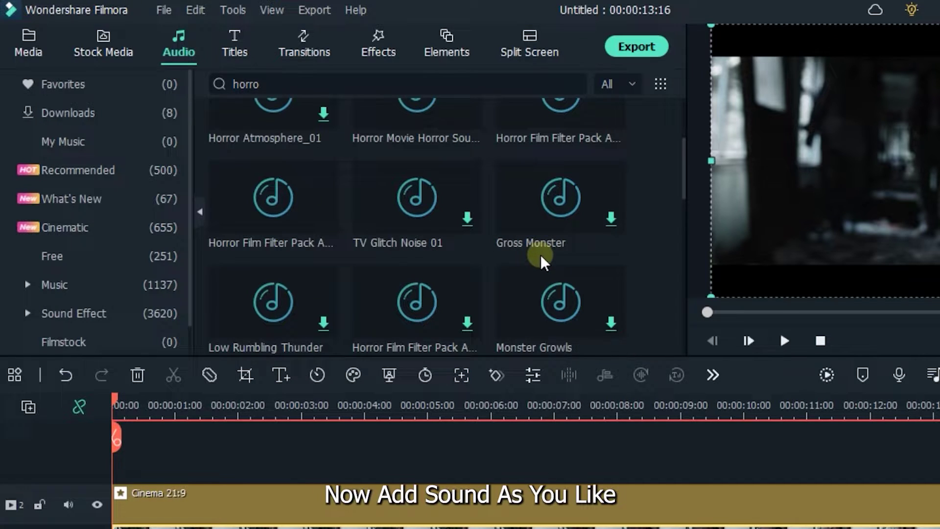
scroll(621, 259, down, 6)
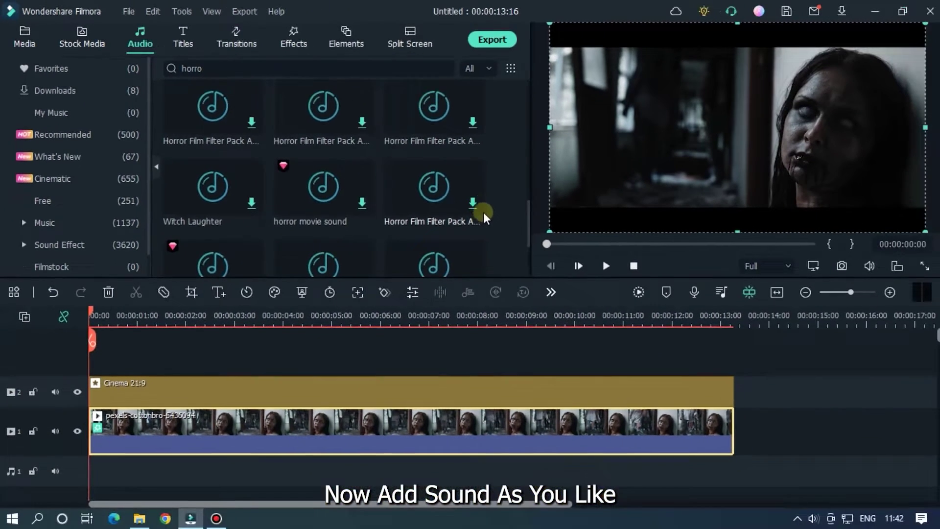
scroll(500, 230, up, 10)
Step: Place Movie Horror Ghost, a Horror Film Filter Pack sound and Horror Movie Horror Sound Effects on the audio tracks
drag(212, 118, 97, 468)
drag(436, 123, 612, 446)
drag(528, 92, 529, 112)
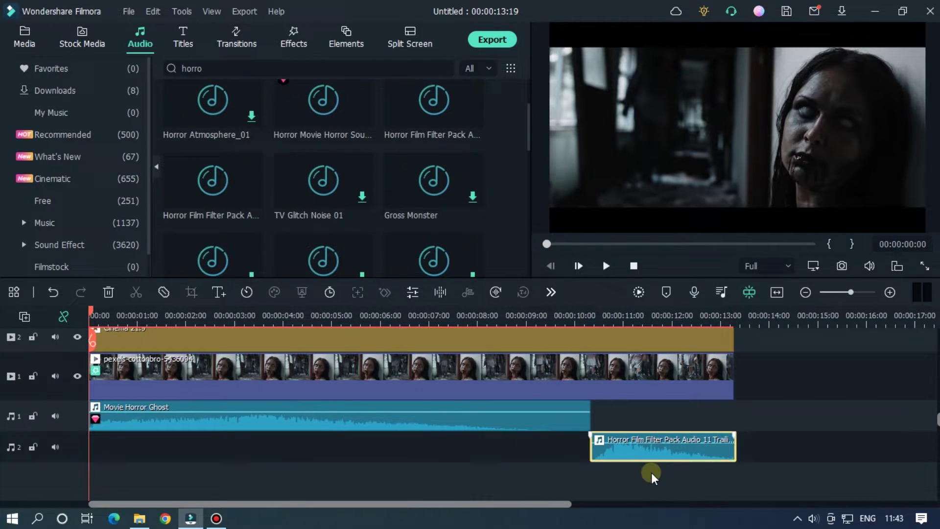
drag(323, 103, 439, 457)
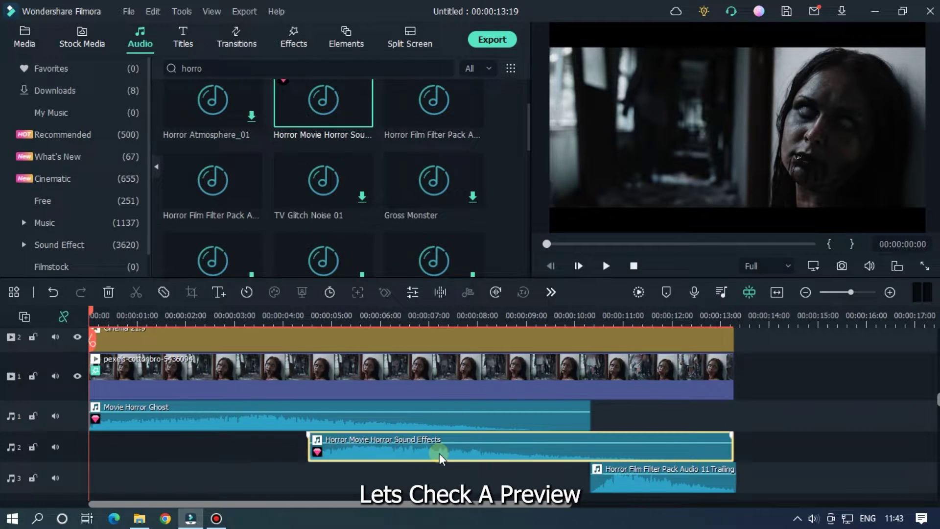
key(space)
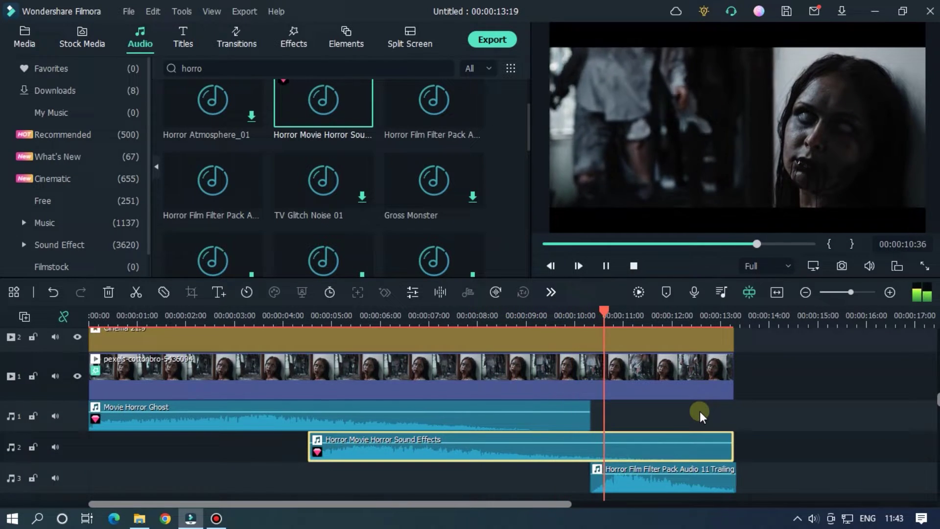
scroll(701, 411, up, 2)
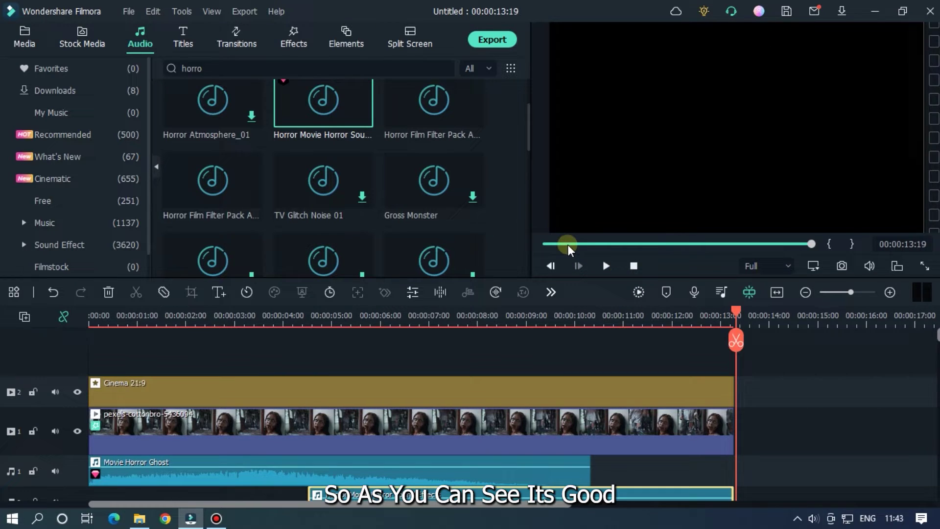
drag(568, 245, 507, 245)
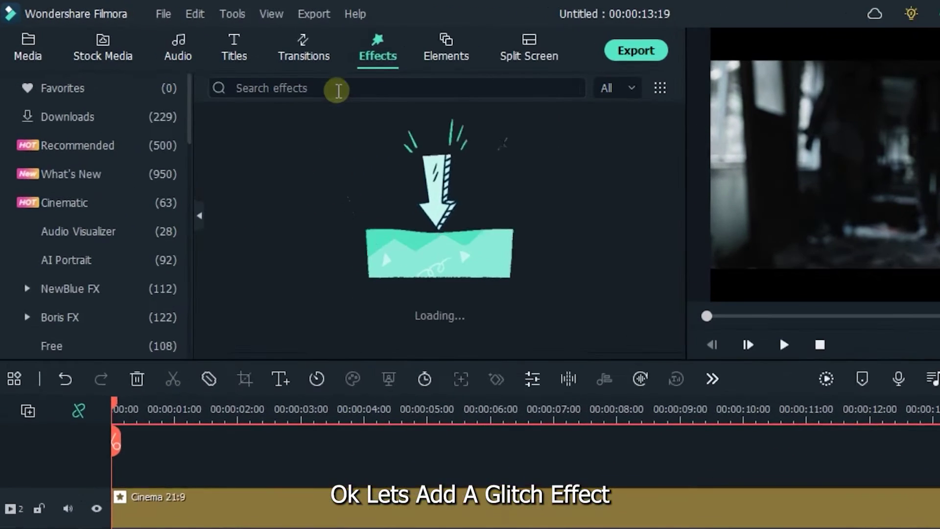
Step: Search Effects for 'cursed horror' and place the red Cursed Horror Film Pack filter on a new top track
click(262, 69)
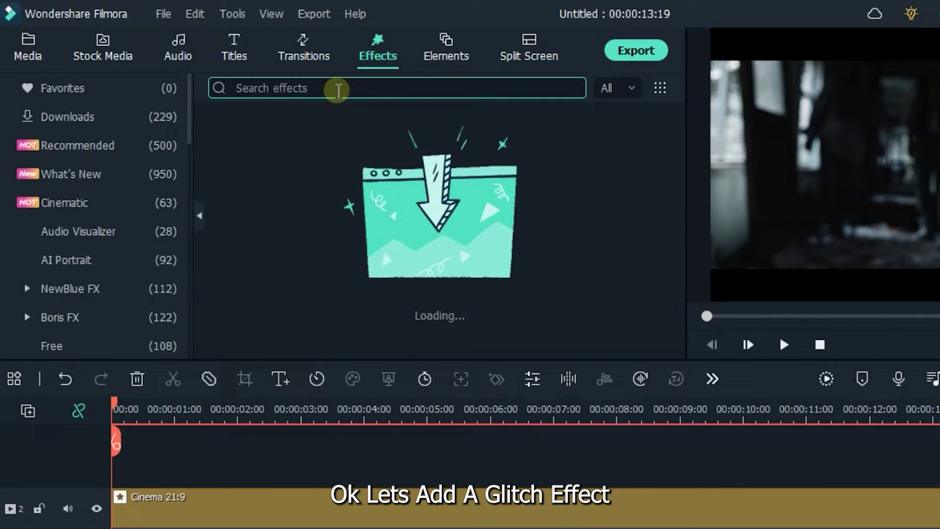
text(vu)
key(BackSpace)
key(BackSpace)
text(c)
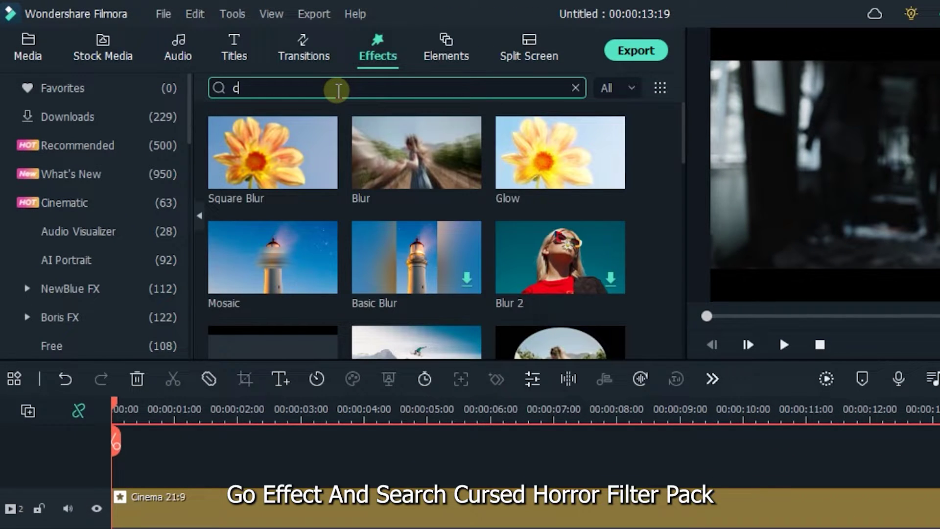
text(ursed j)
text(or)
click(309, 117)
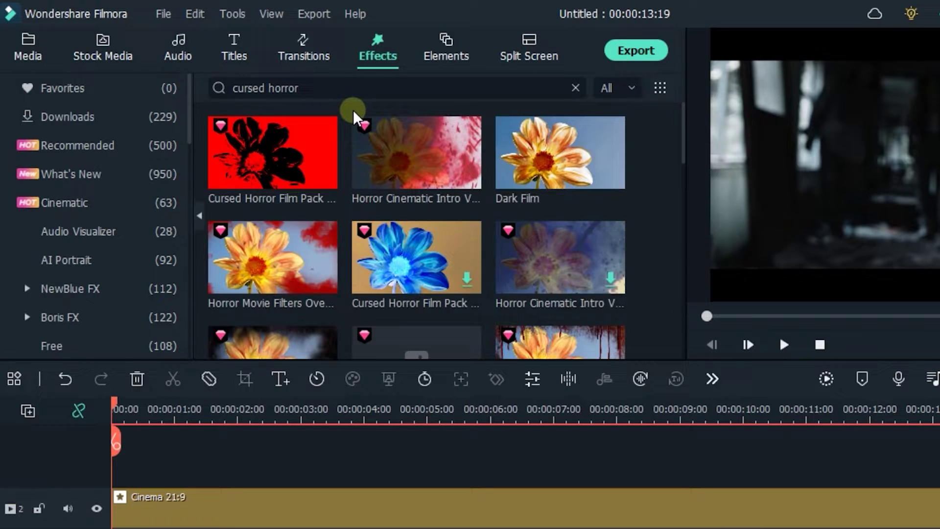
mouse_move(231, 203)
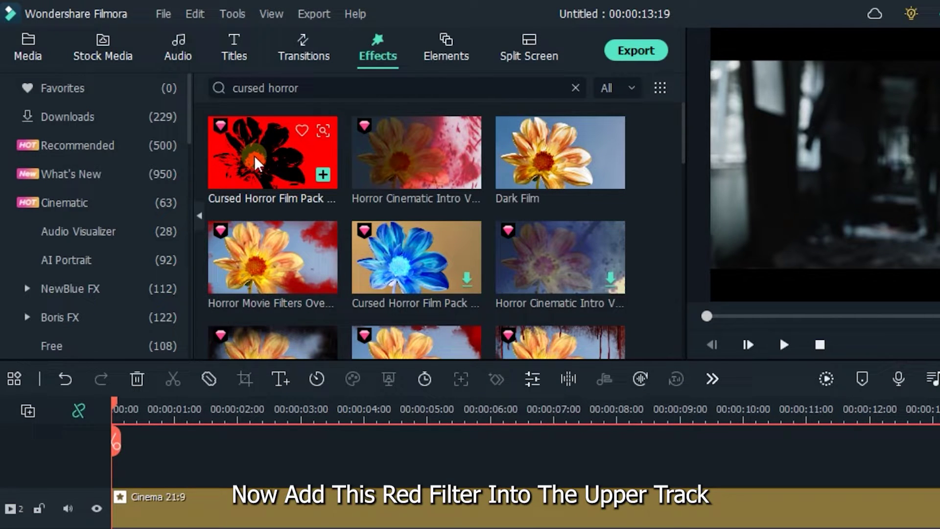
drag(259, 159, 220, 462)
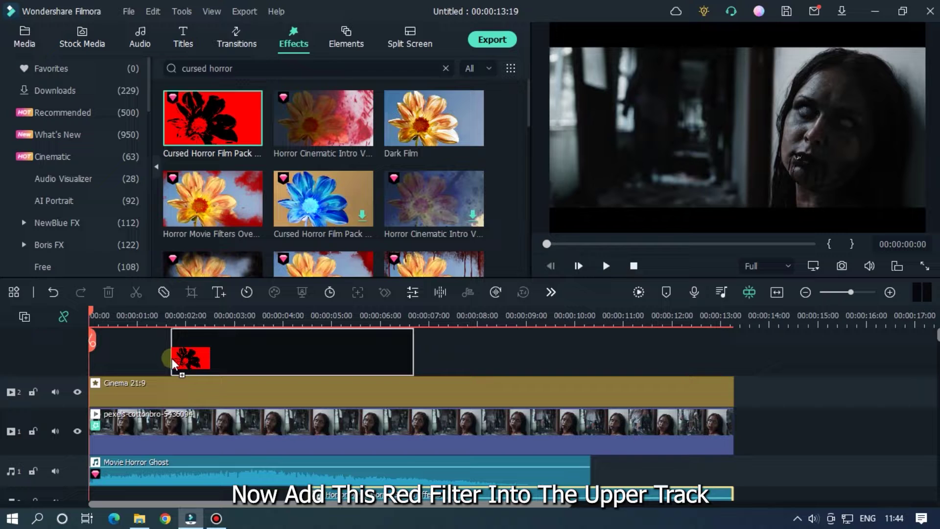
drag(171, 357, 172, 357)
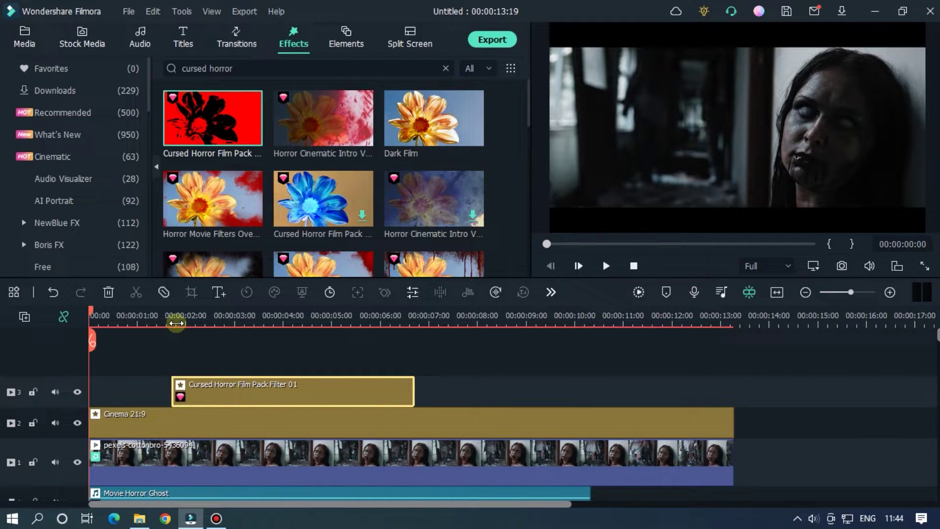
Step: Split the red filter at 00:00:01:50 and delete the leftover part
click(175, 323)
scroll(440, 319, up, 5)
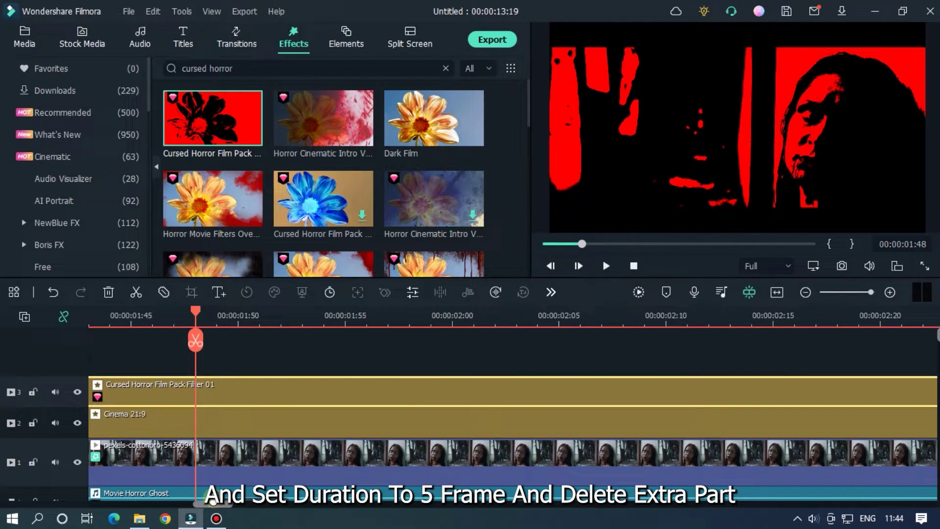
drag(212, 503, 204, 503)
drag(252, 392, 305, 395)
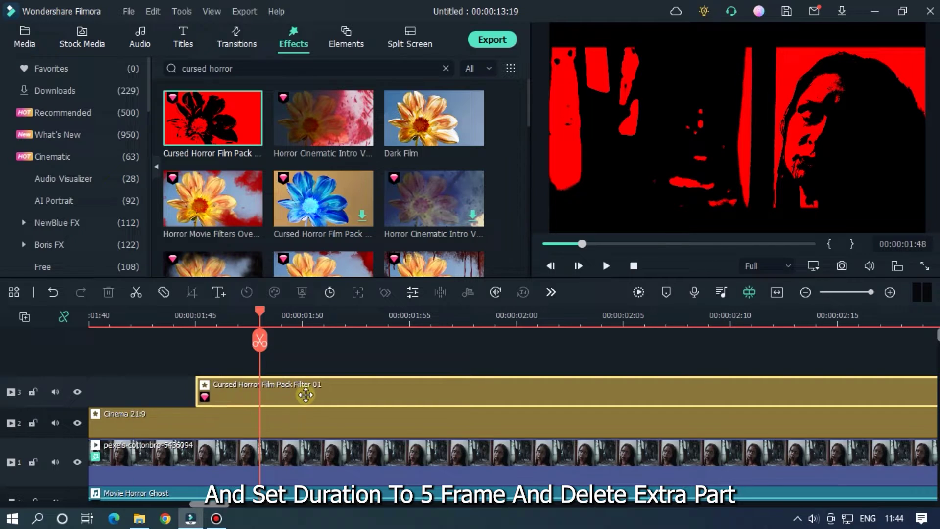
drag(258, 314, 305, 318)
click(303, 339)
click(360, 388)
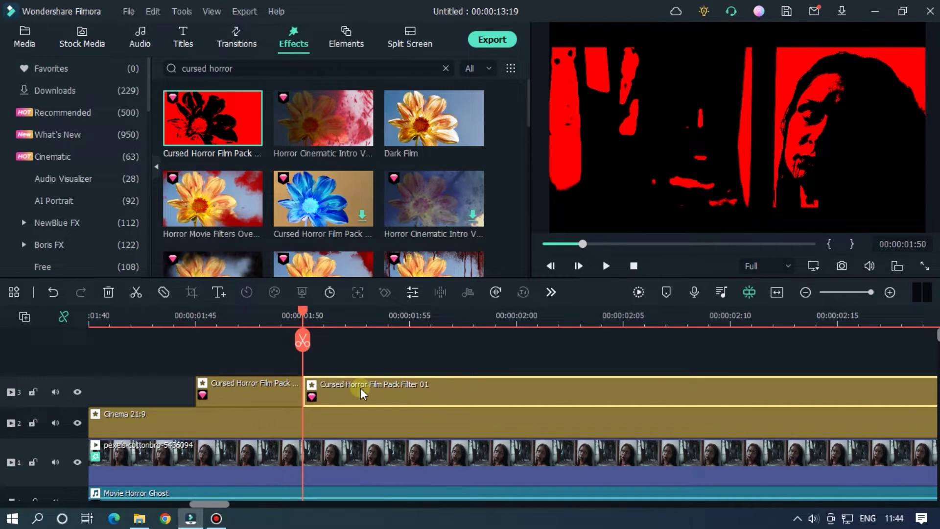
key(Delete)
drag(371, 315, 244, 323)
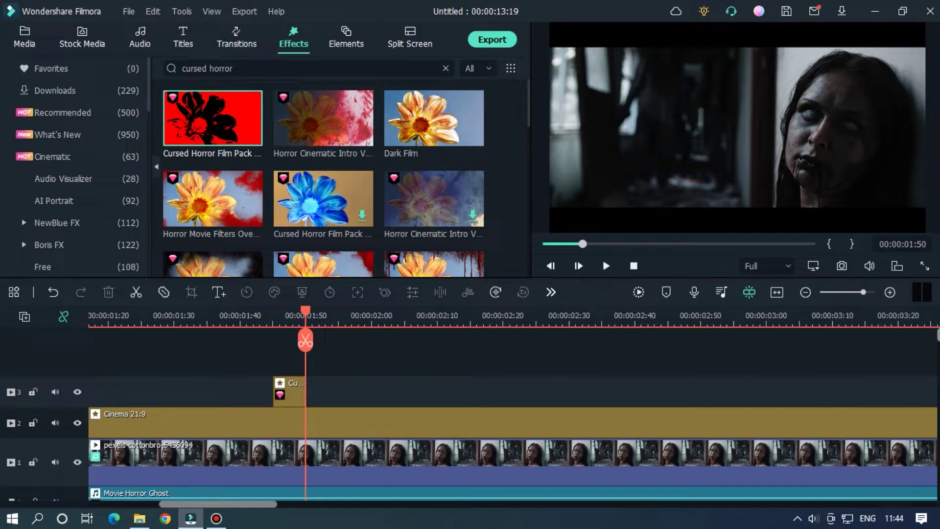
Step: Shift the red flash slightly later and add copies near 00:00:05:50 and 00:00:10:48
scroll(538, 313, down, 2)
scroll(536, 394, down, 2)
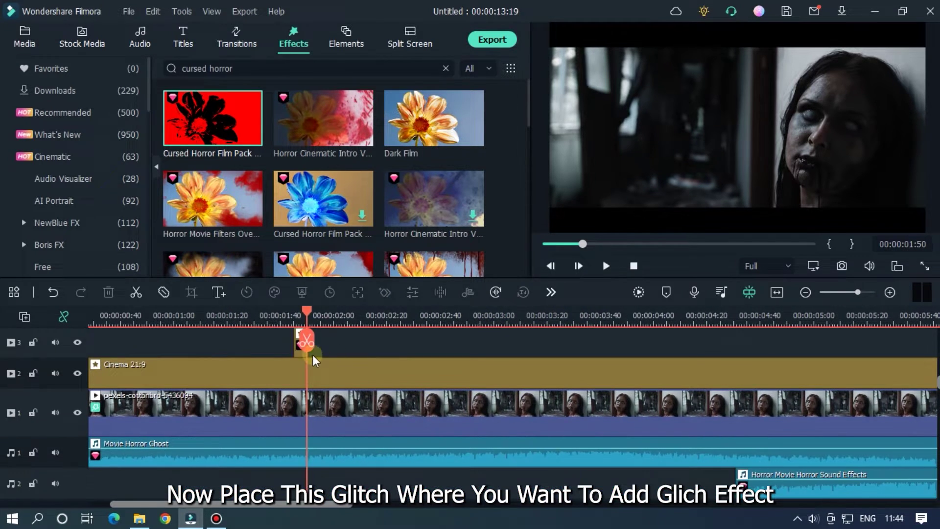
drag(304, 356, 361, 363)
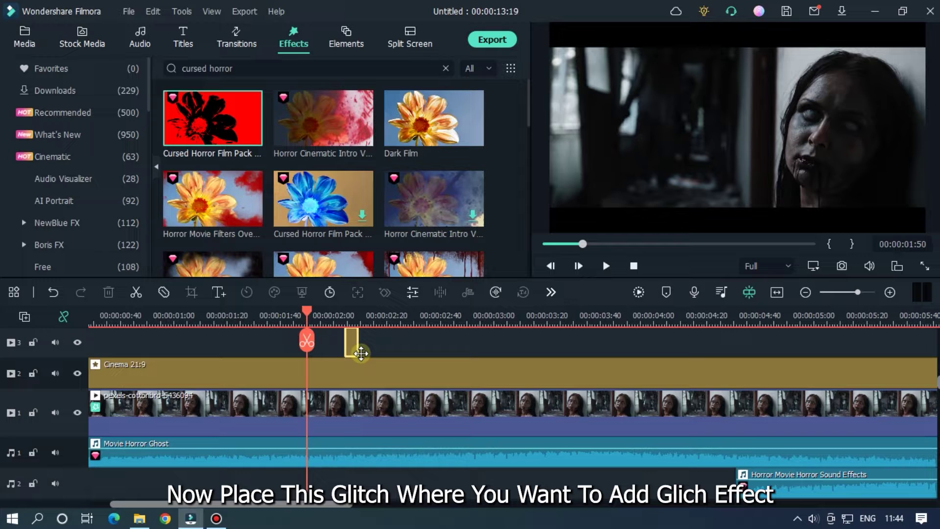
scroll(527, 365, up, 2)
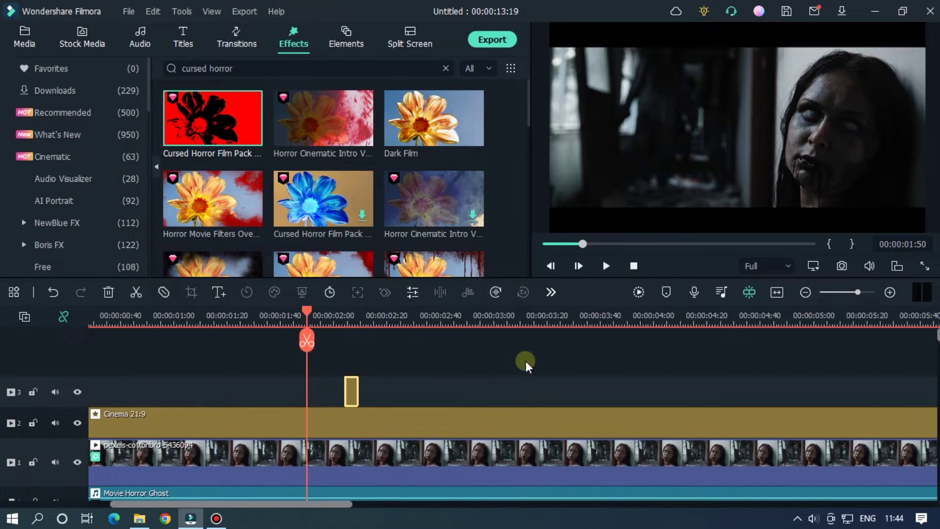
click(692, 317)
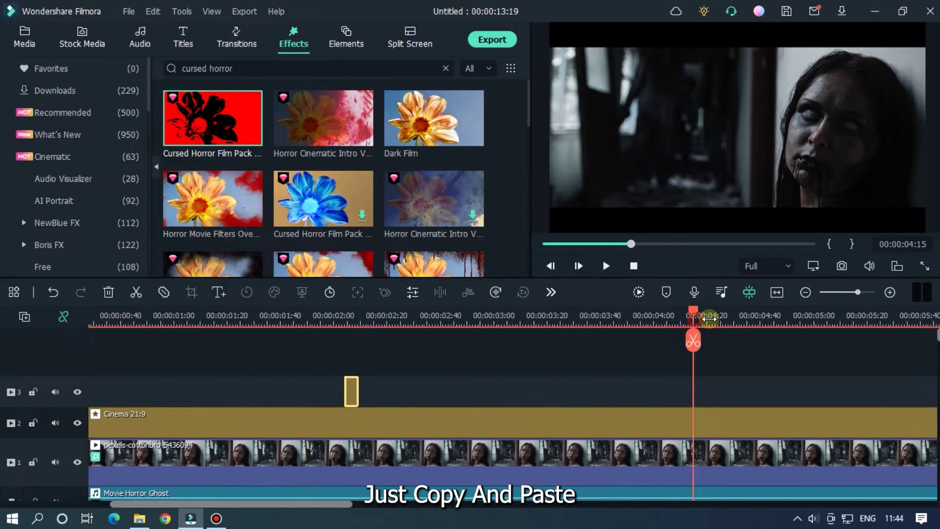
scroll(691, 317, down, 3)
click(379, 316)
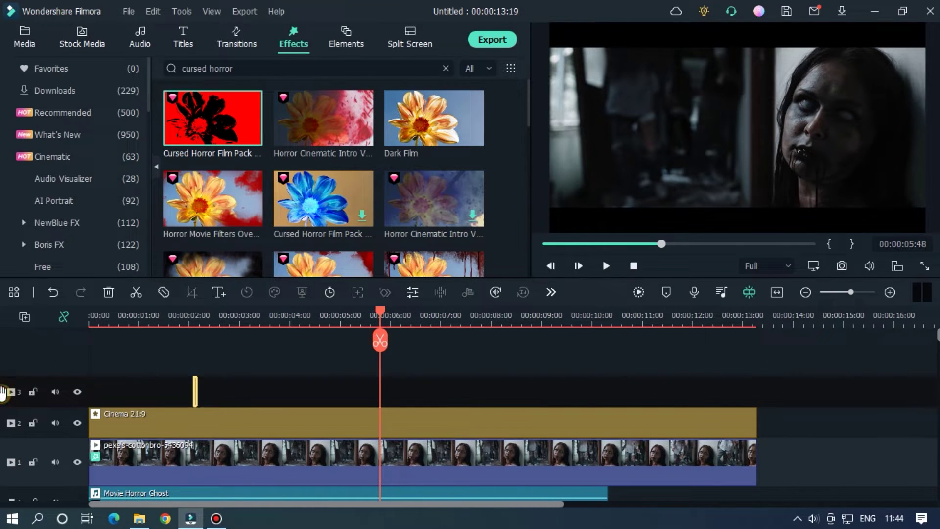
scroll(626, 398, down, 1)
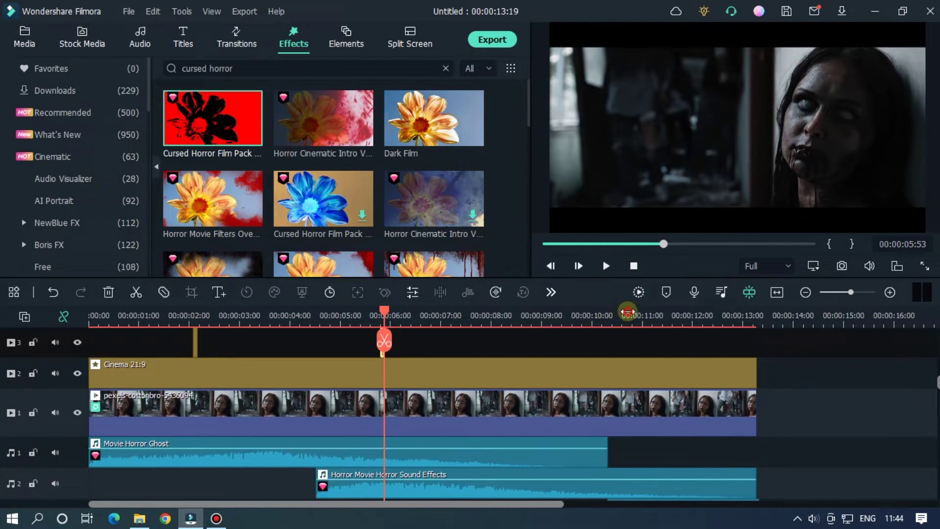
click(627, 313)
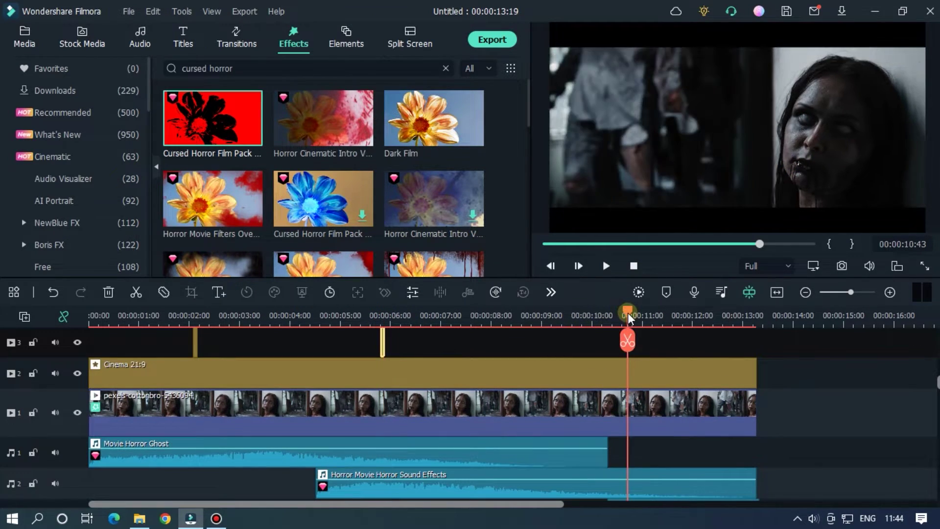
Step: Play back from about 2 seconds to review the three red flashes
click(564, 243)
click(184, 313)
key(space)
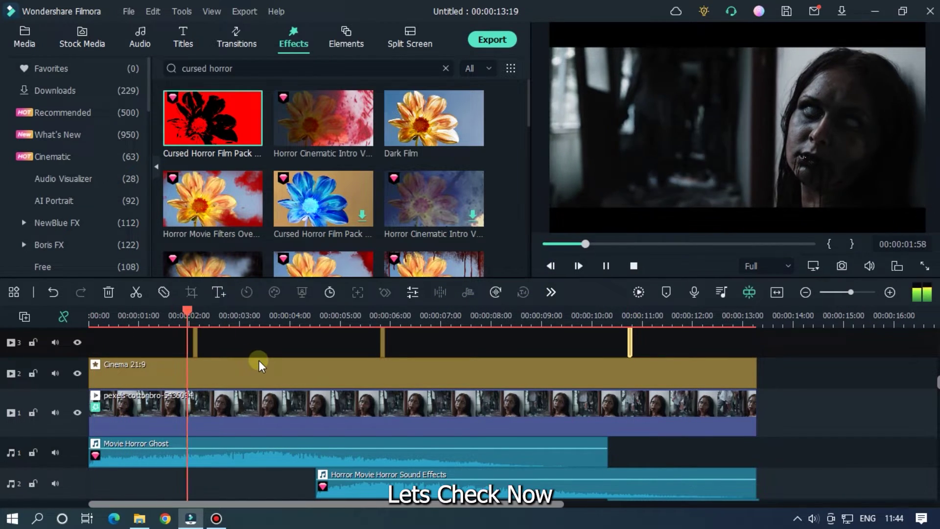
click(370, 314)
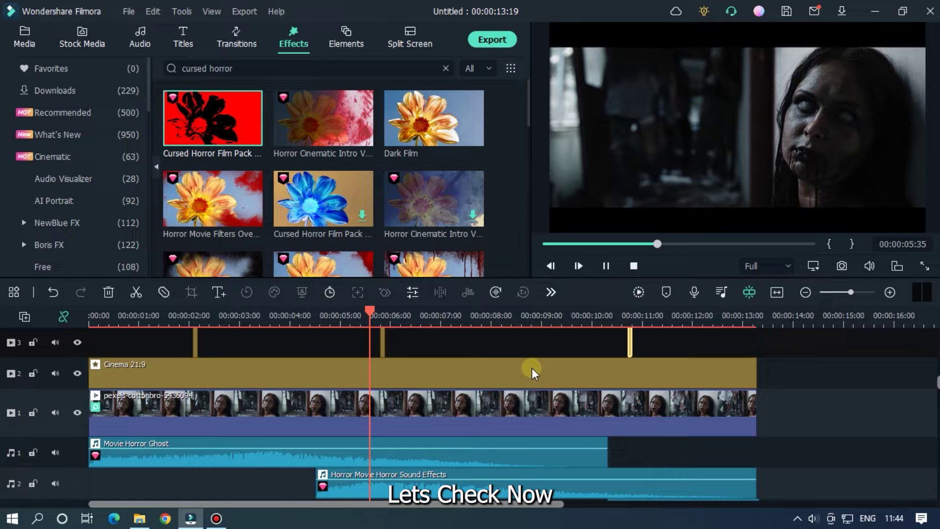
key(space)
key(space)
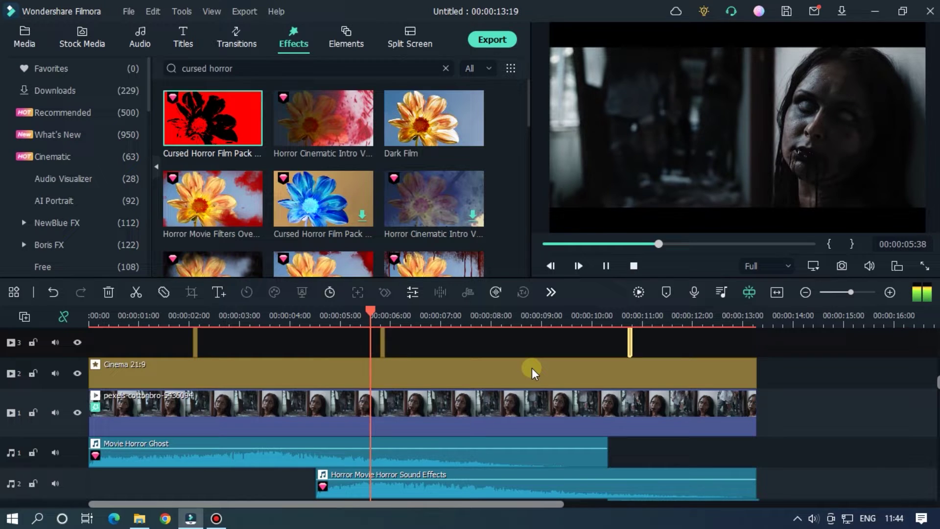
key(space)
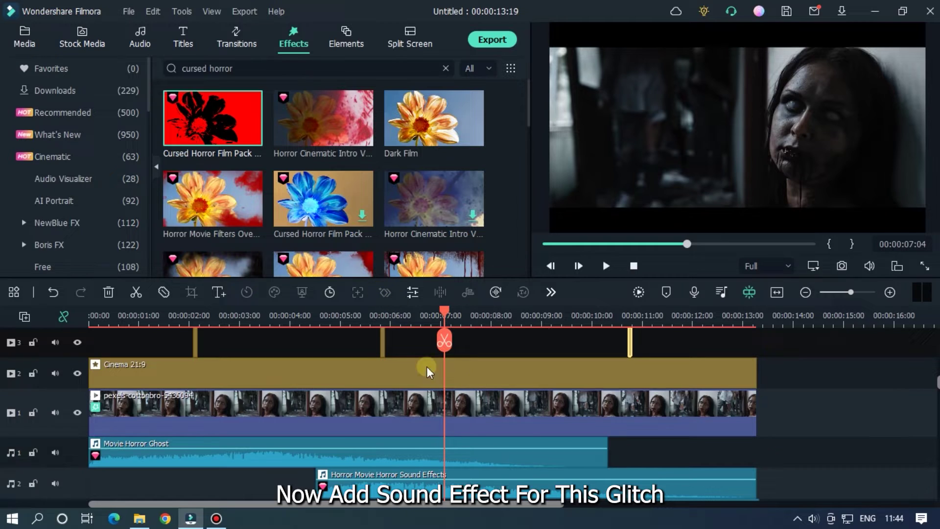
Step: Search the audio library for horror sounds and preview Horror Film Filter Pack clips
click(140, 38)
click(229, 68)
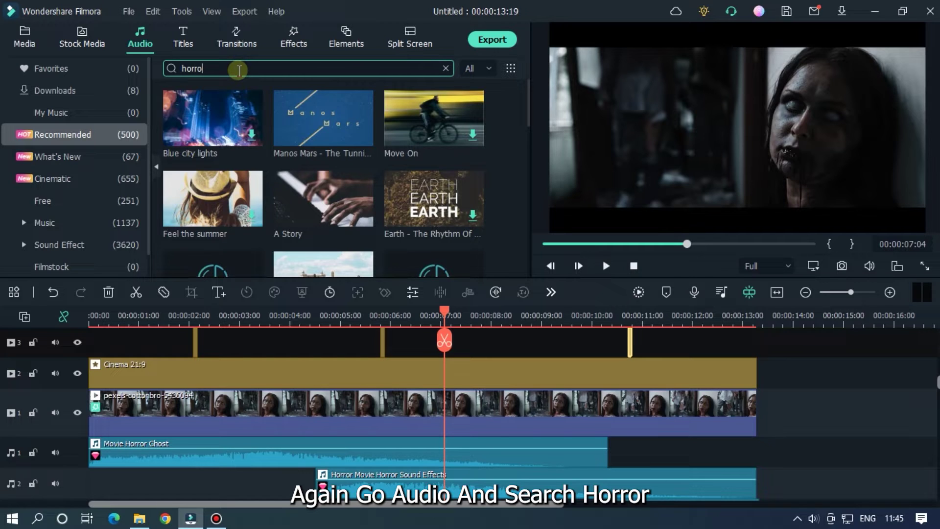
key(Return)
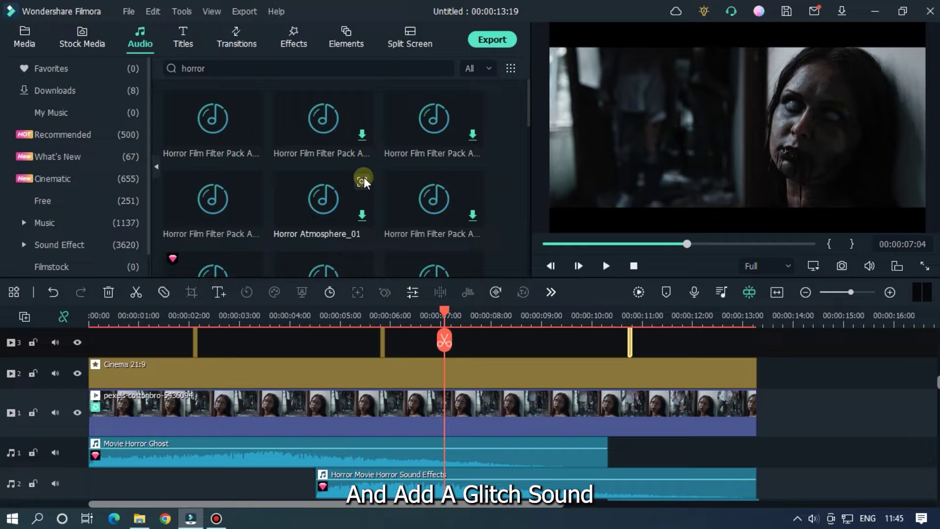
scroll(441, 225, down, 5)
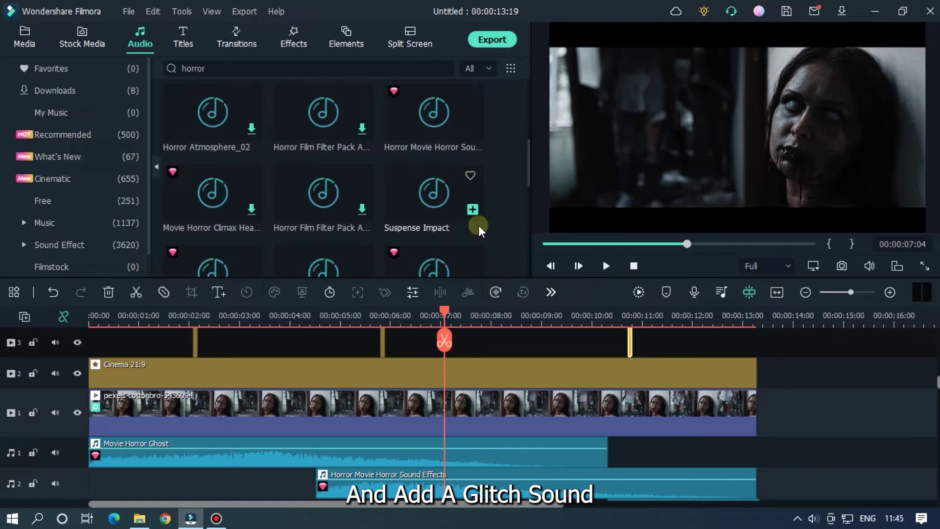
scroll(487, 224, down, 5)
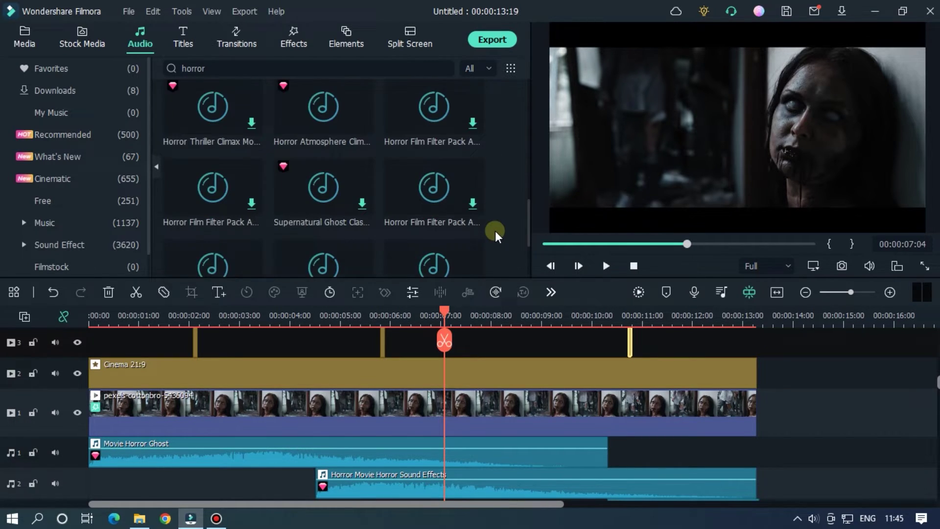
scroll(495, 228, up, 10)
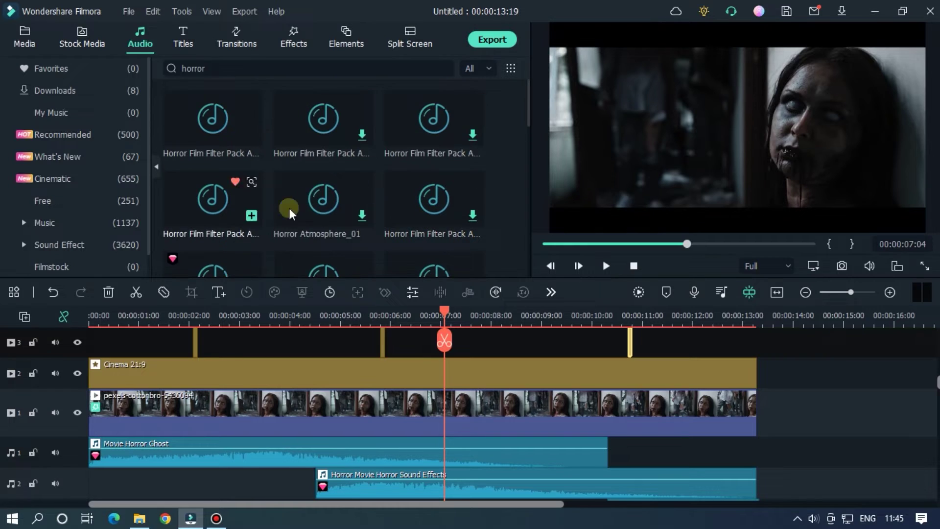
scroll(378, 218, down, 5)
scroll(413, 248, up, 5)
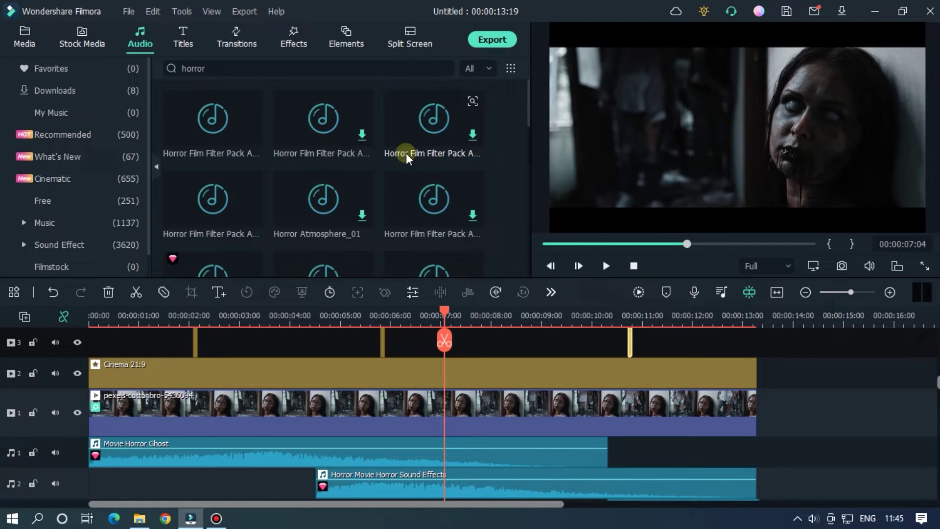
double_click(193, 134)
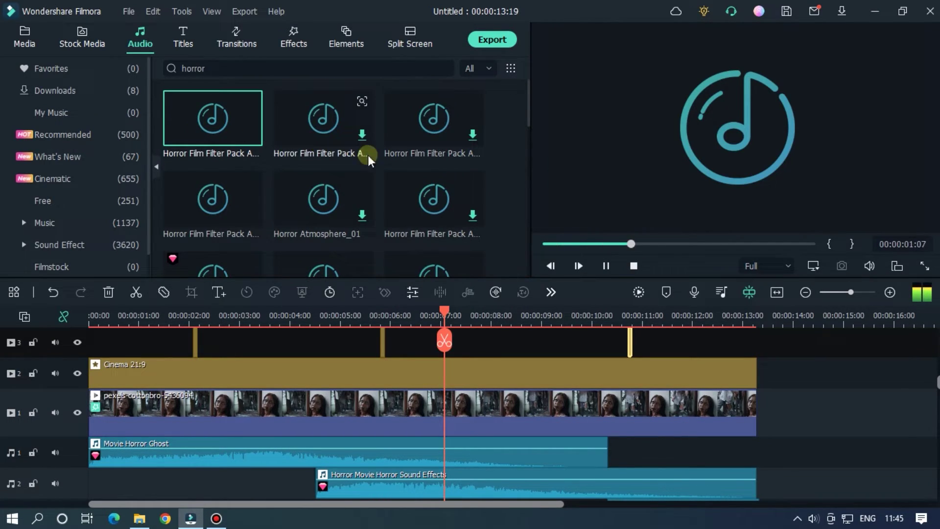
click(193, 213)
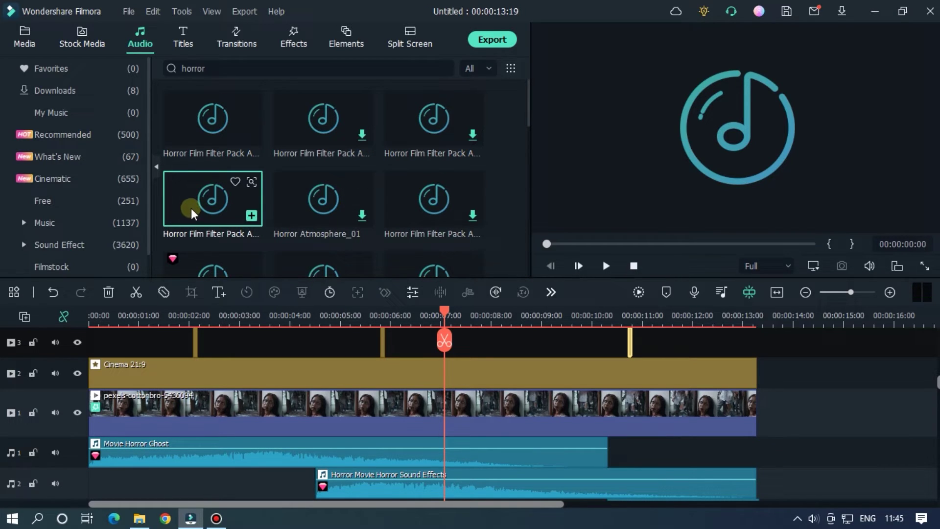
Step: Place Horror Film Filter Pack sounds under the glitches near 2, 6 and 11 seconds
drag(191, 208, 190, 371)
scroll(287, 423, up, 3)
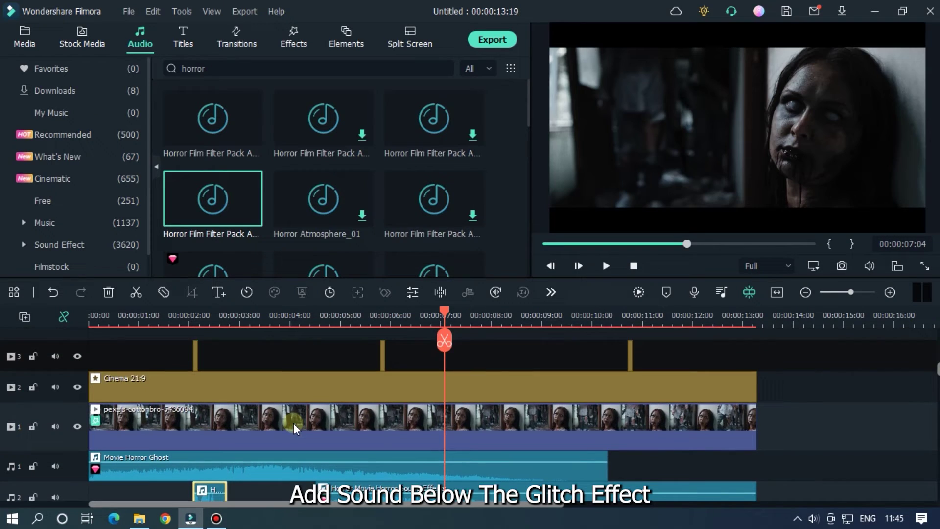
scroll(293, 423, down, 1)
scroll(376, 446, down, 1)
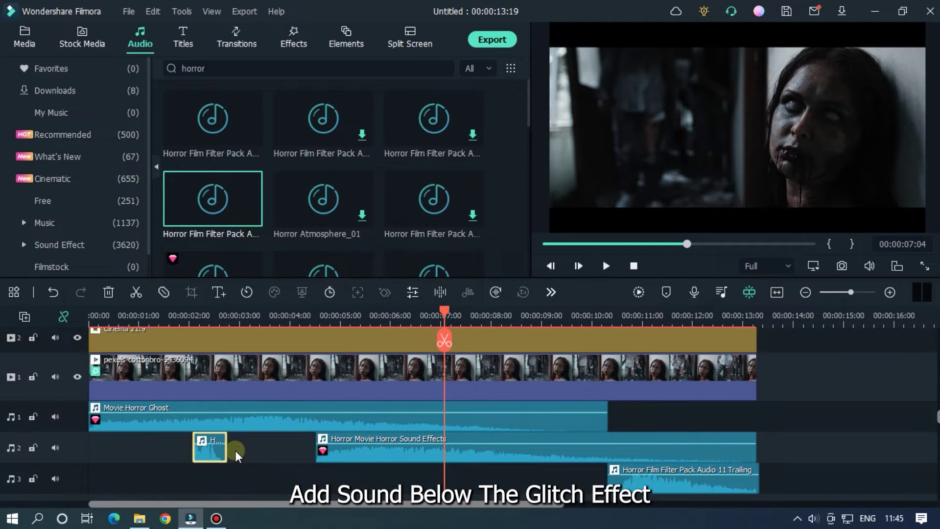
click(211, 458)
drag(234, 229, 378, 489)
scroll(535, 409, up, 2)
scroll(535, 398, down, 3)
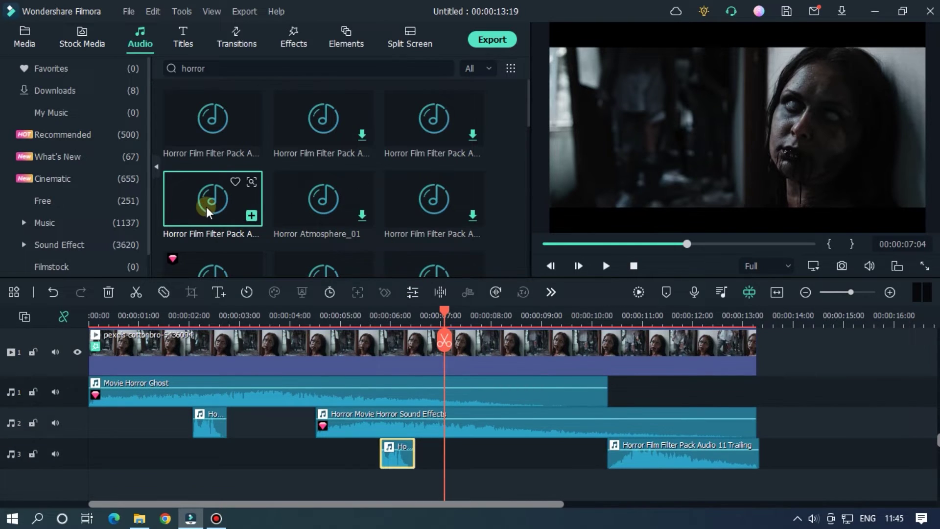
drag(715, 403, 637, 387)
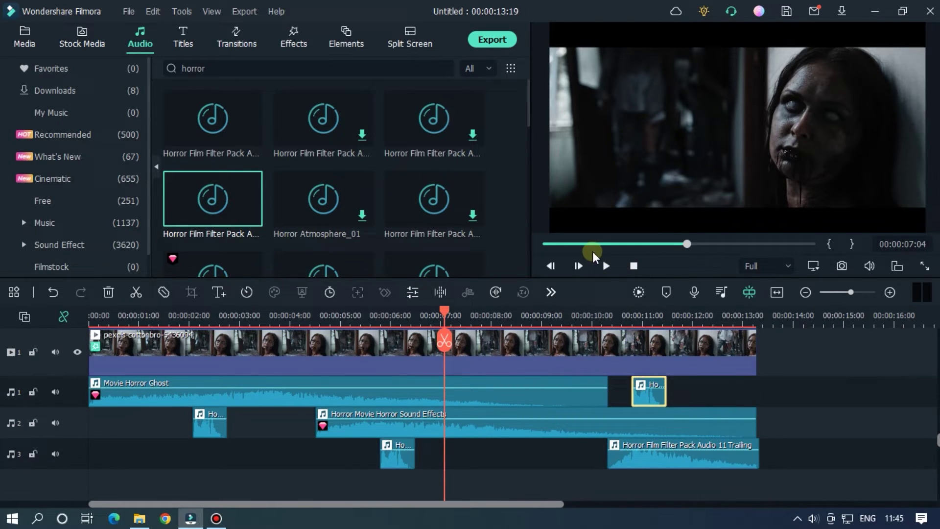
Step: Render the timeline preview and play the finished horror clip through to 00:00:13:19
click(546, 244)
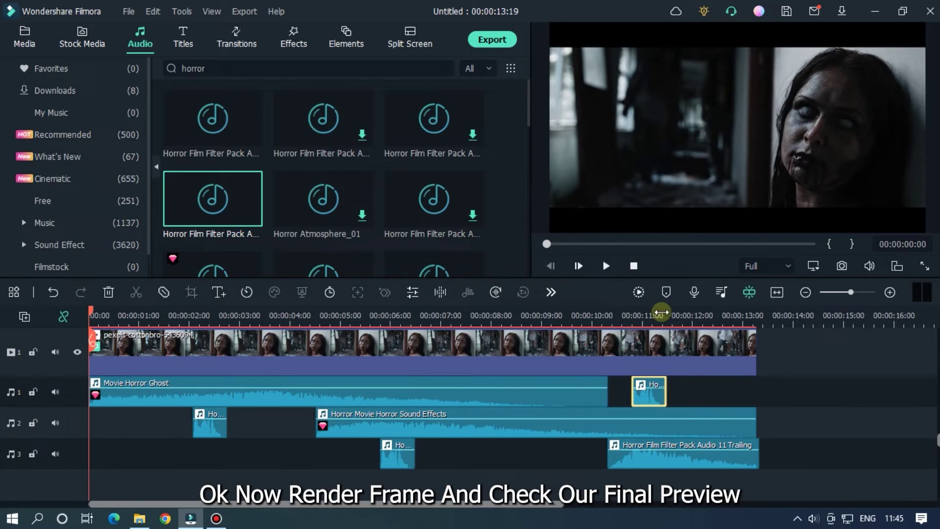
click(642, 293)
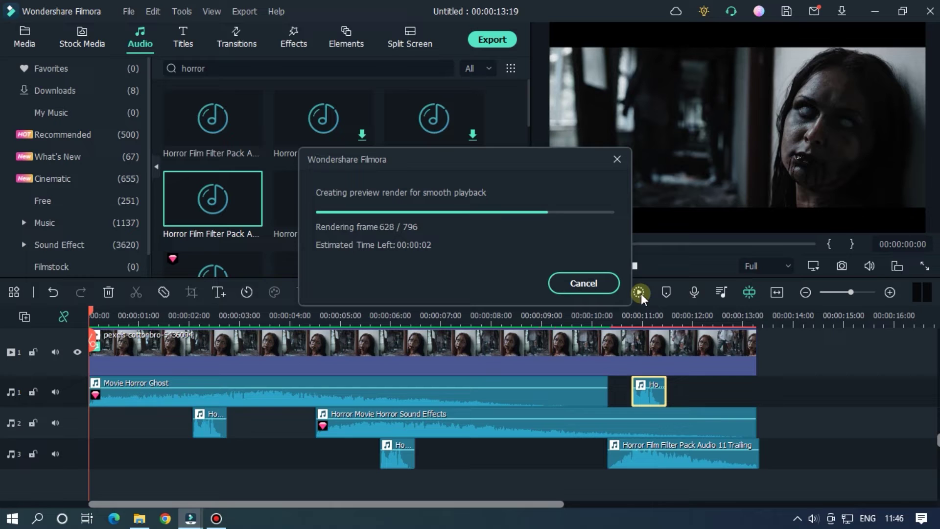
scroll(680, 331, up, 3)
scroll(679, 331, up, 1)
key(space)
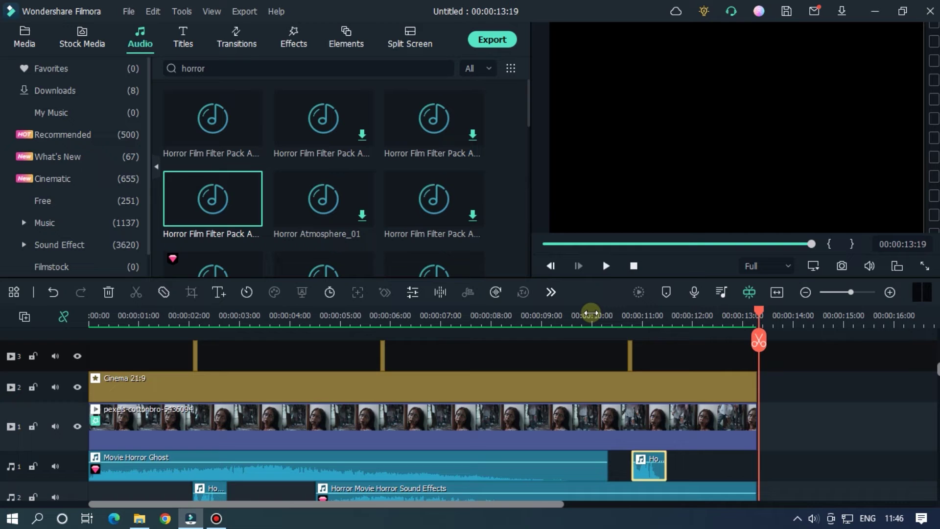
scroll(541, 307, down, 2)
scroll(570, 382, down, 2)
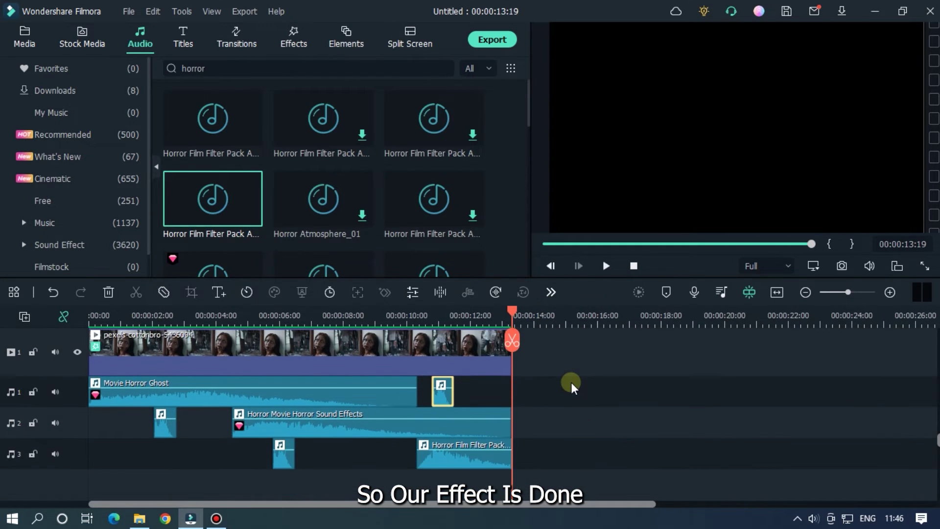
click(574, 383)
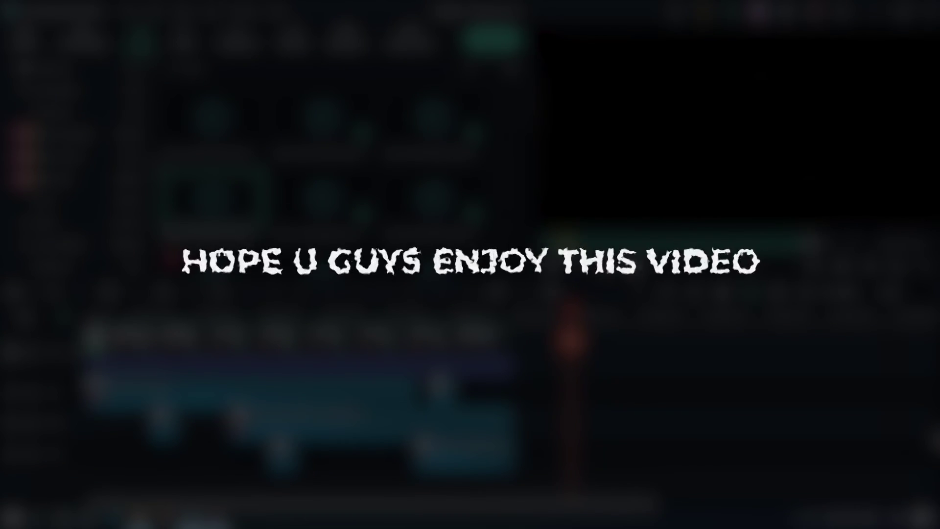